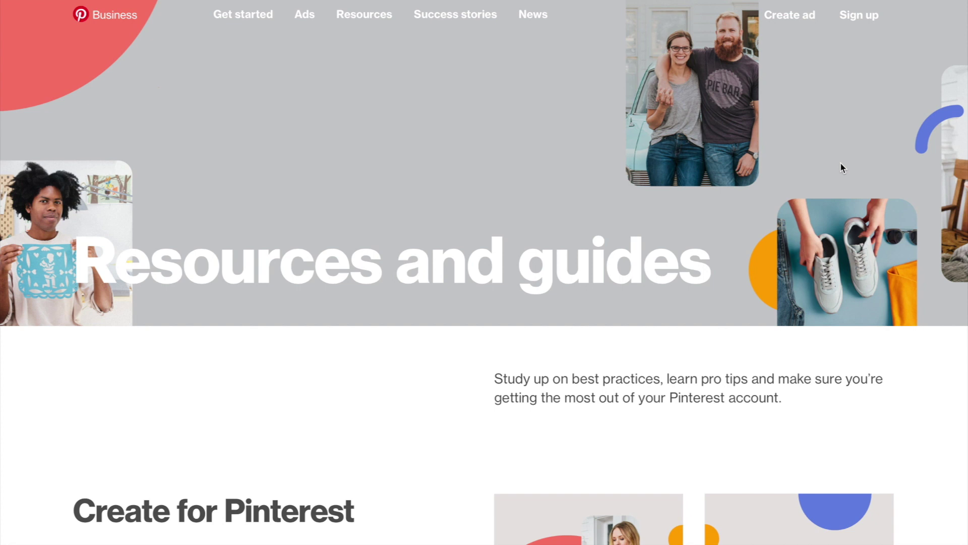
Step: Open the Creative best practices resource on Pinterest Business and read its Standard Pins guidelines
scroll(841, 167, "down", 6)
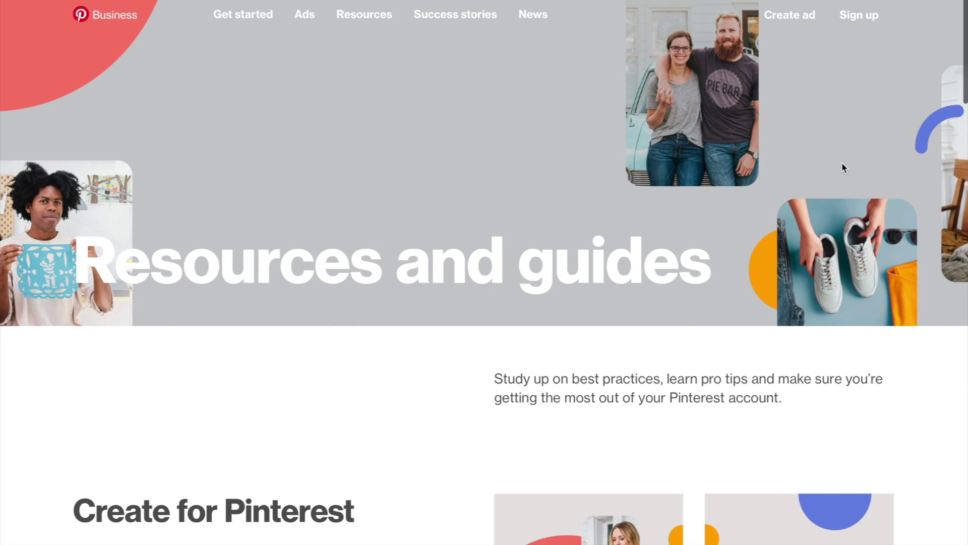
scroll(843, 168, "down", 8)
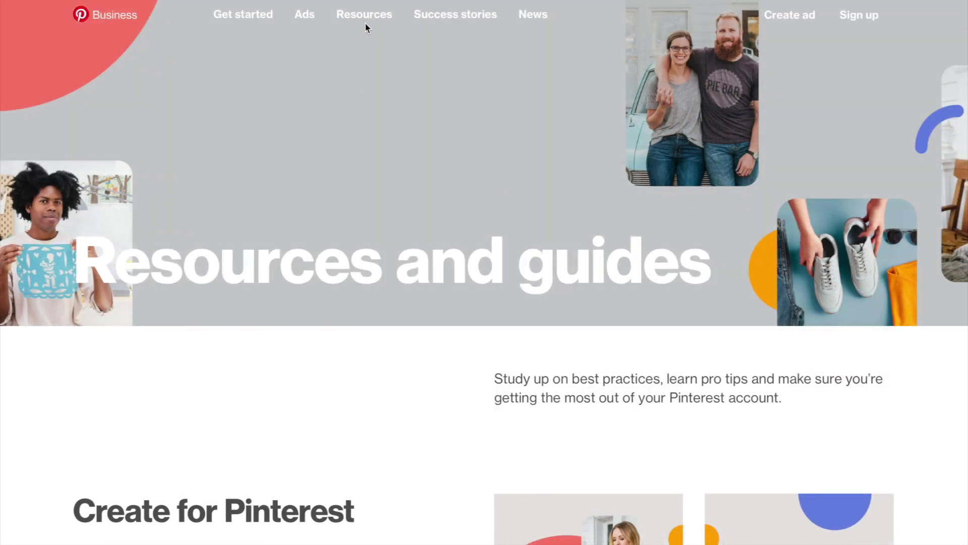
mouse_move(367, 18)
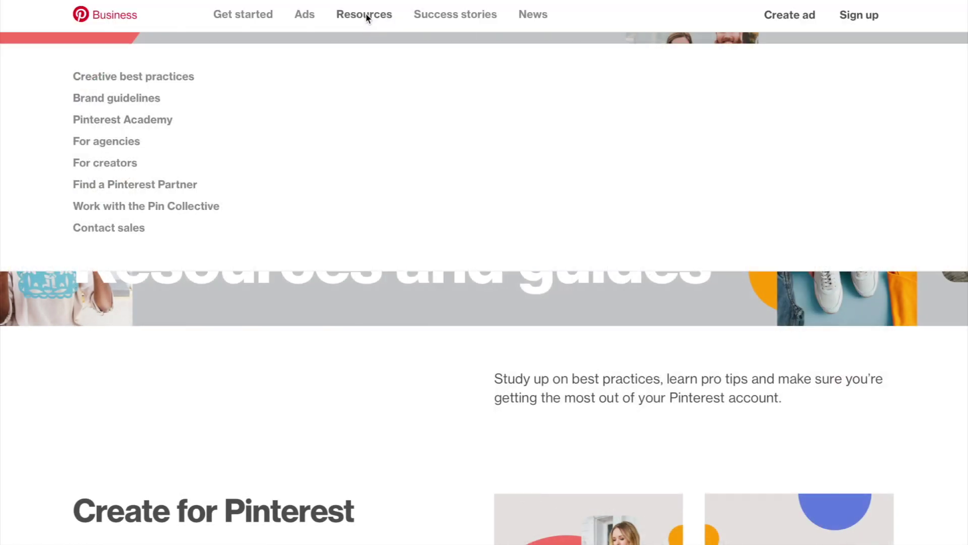
left_click(167, 80)
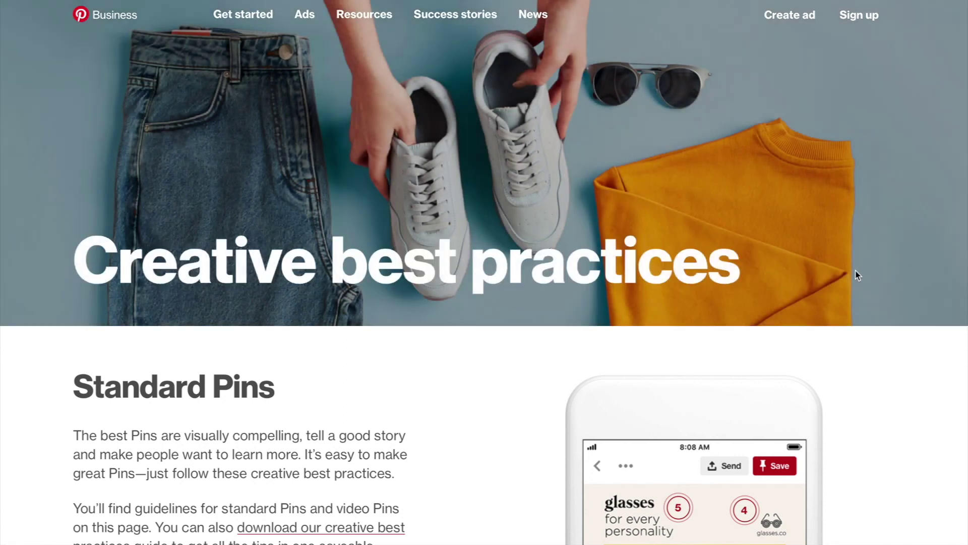
scroll(857, 275, "down", 5)
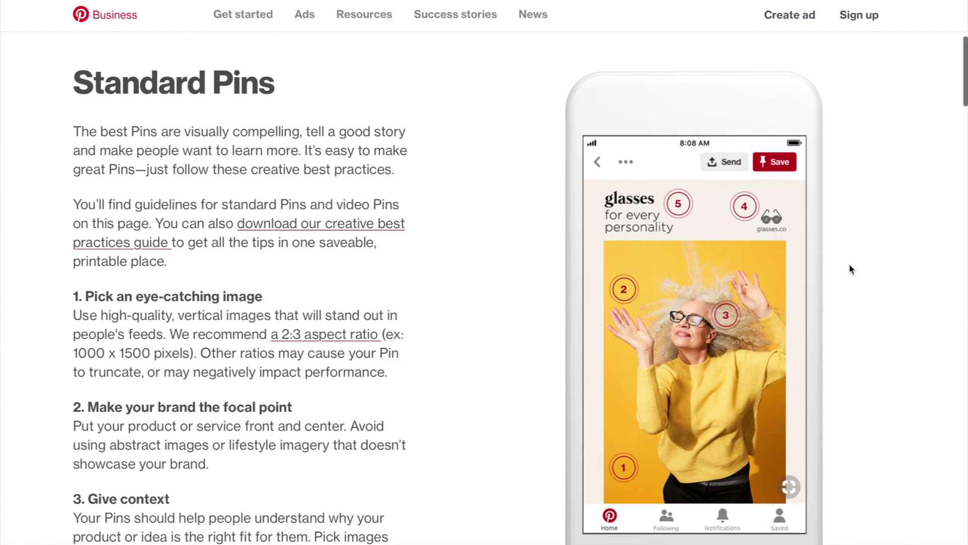
scroll(850, 268, "down", 1)
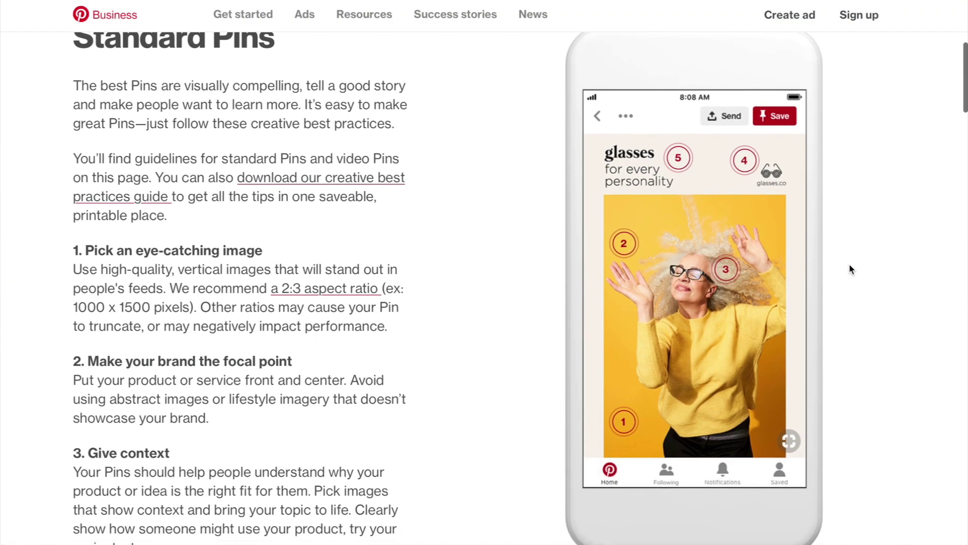
scroll(848, 263, "down", 1)
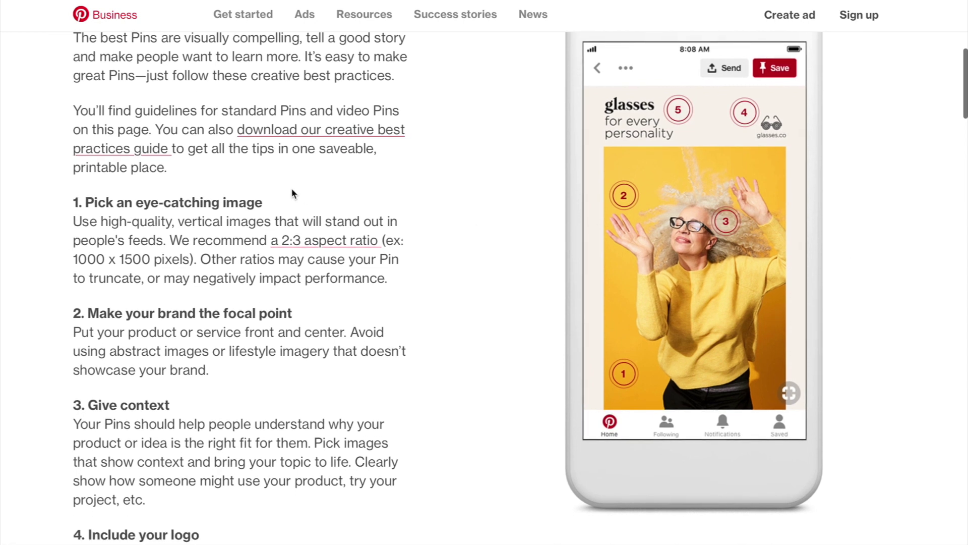
scroll(775, 224, "down", 5)
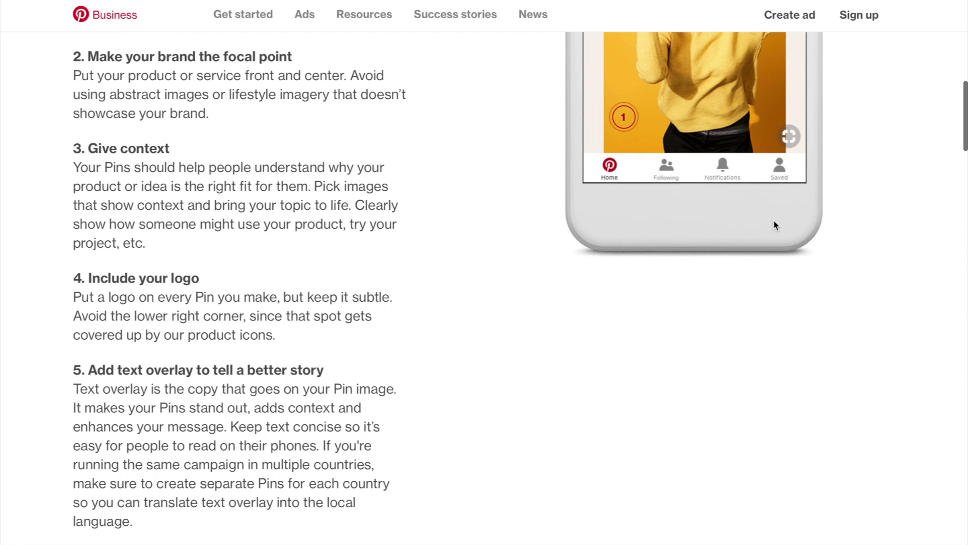
scroll(775, 225, "down", 10)
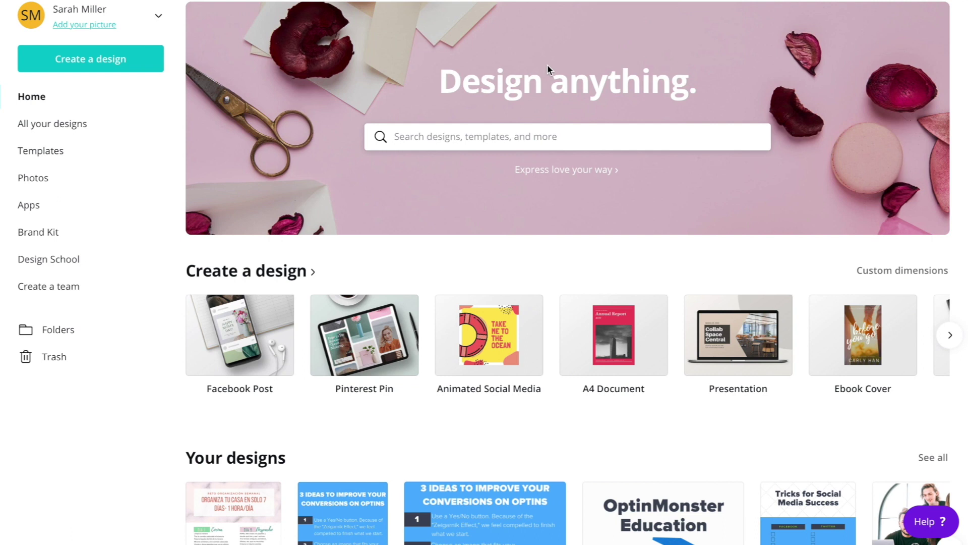
Step: Switch to Canva and download the weekly cleaning challenge design as a PDF Print file, then capture its page
scroll(547, 63, "down", 1)
scroll(547, 65, "down", 2)
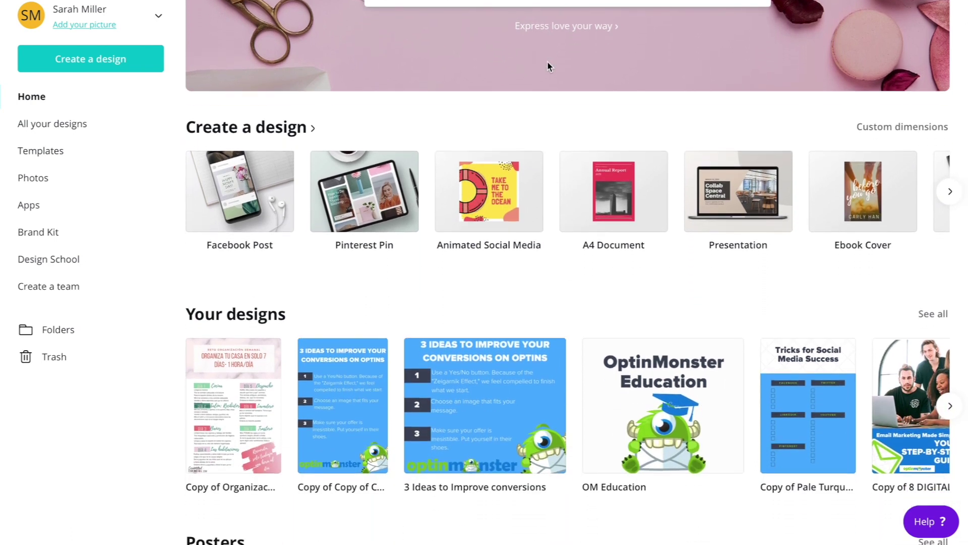
scroll(519, 57, "down", 1)
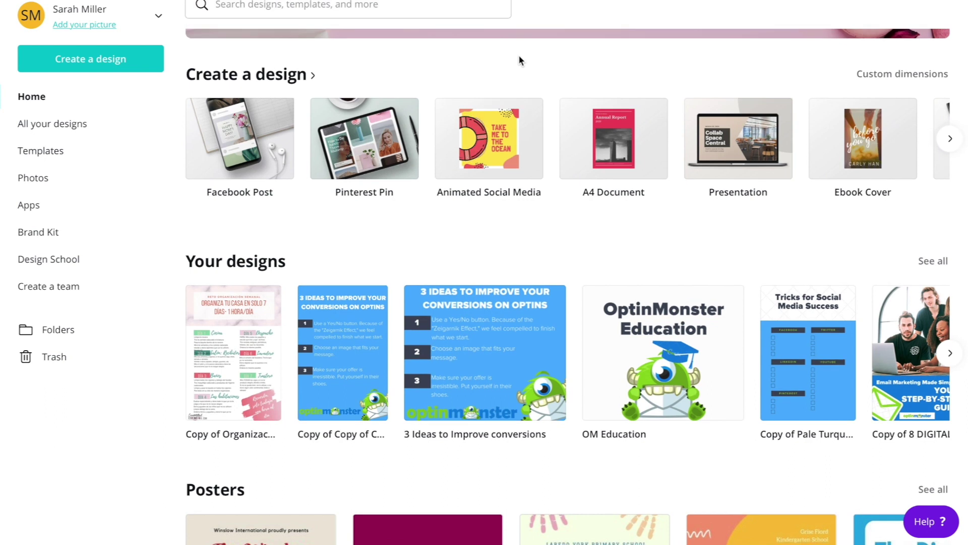
scroll(431, 74, "down", 1)
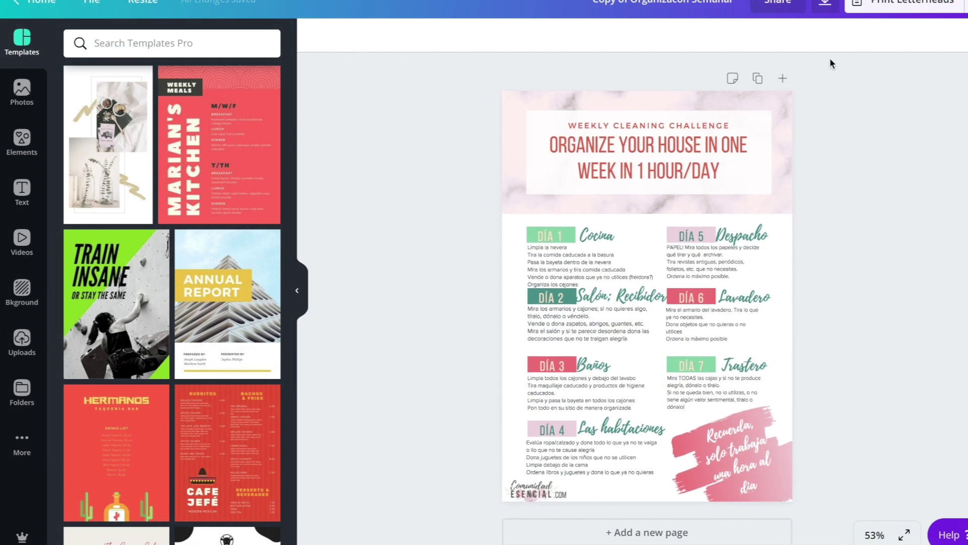
left_click(827, 5)
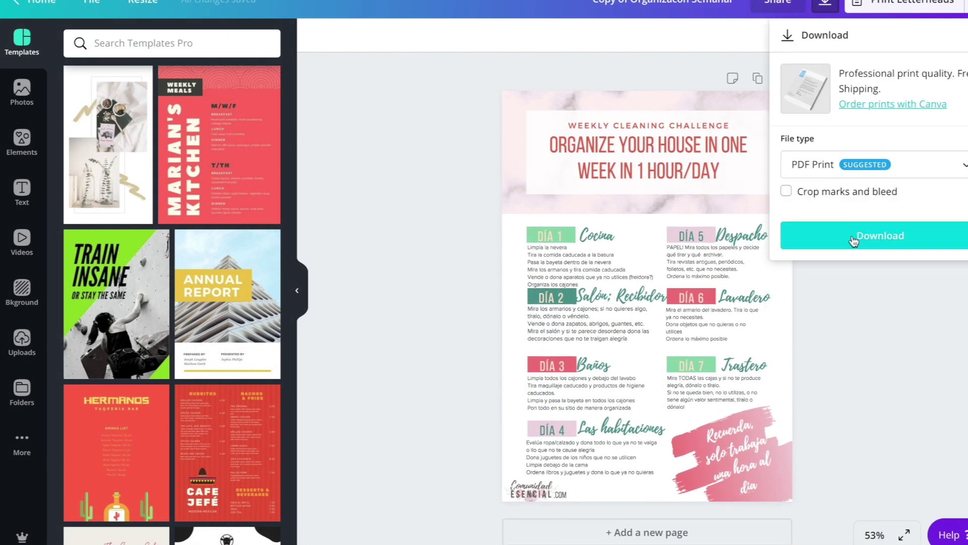
left_click(853, 241)
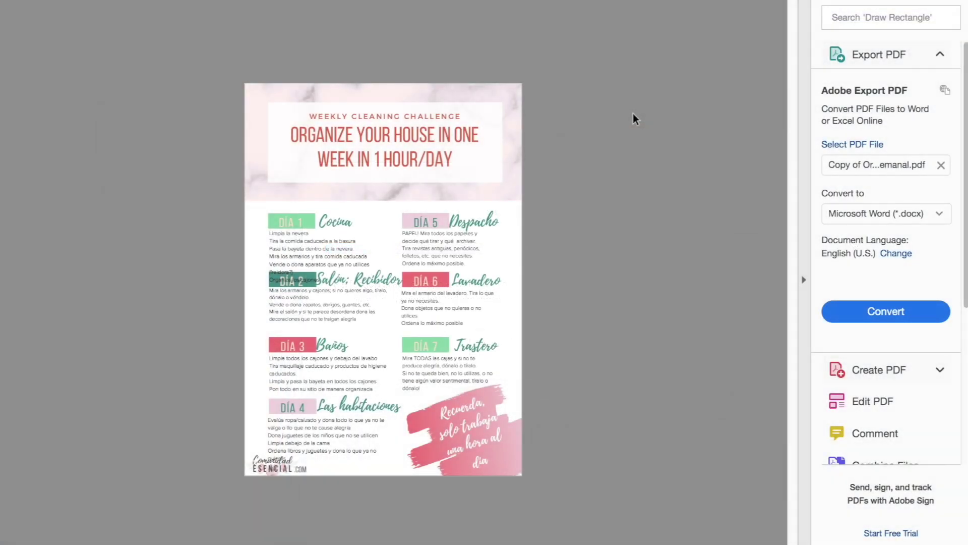
left_click(522, 475)
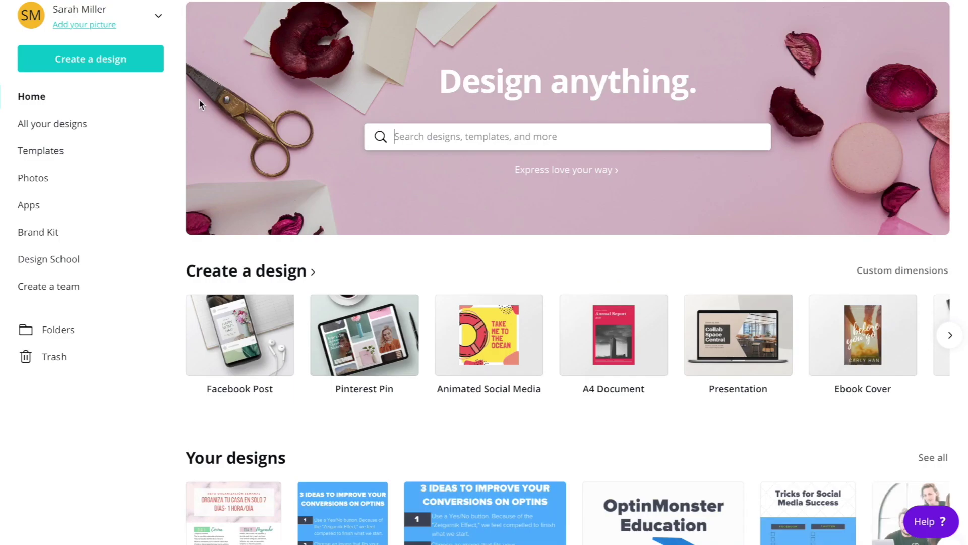
Step: Create a blank Pinterest Pin design and upload the cleaning checklist image for it
left_click(141, 56)
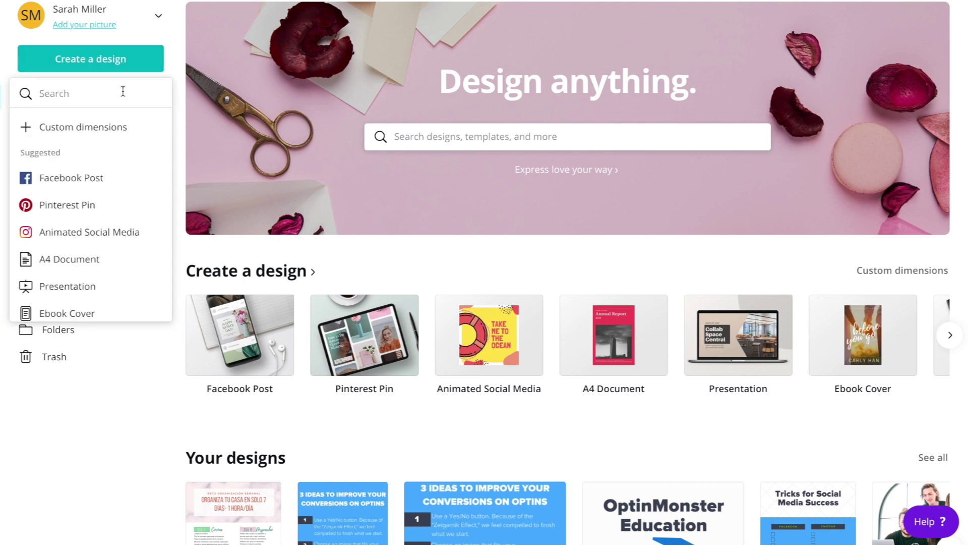
left_click(97, 206)
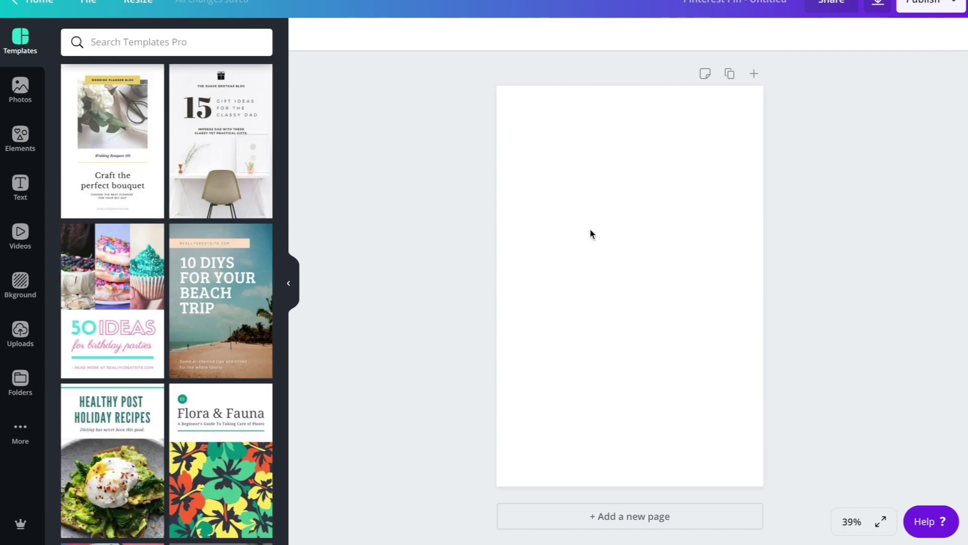
left_click(20, 330)
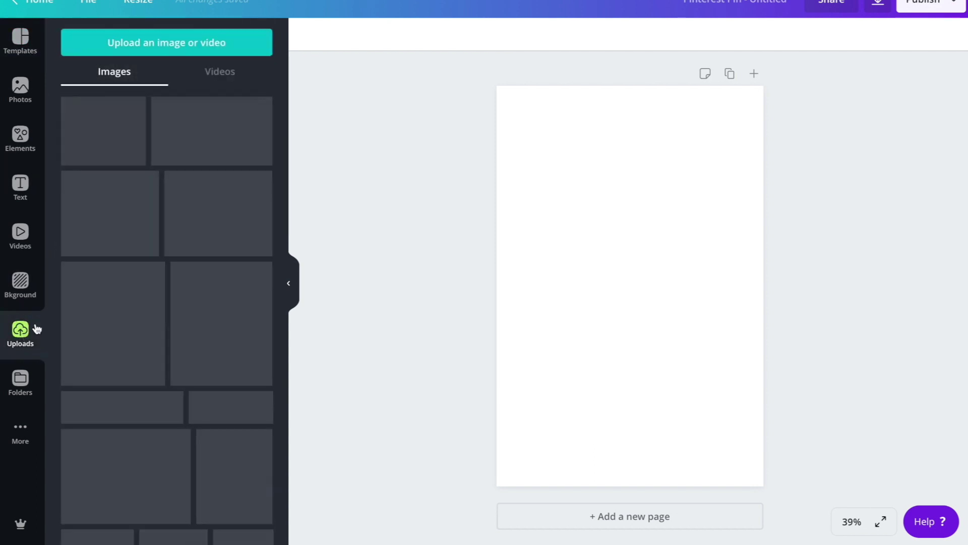
left_click(222, 43)
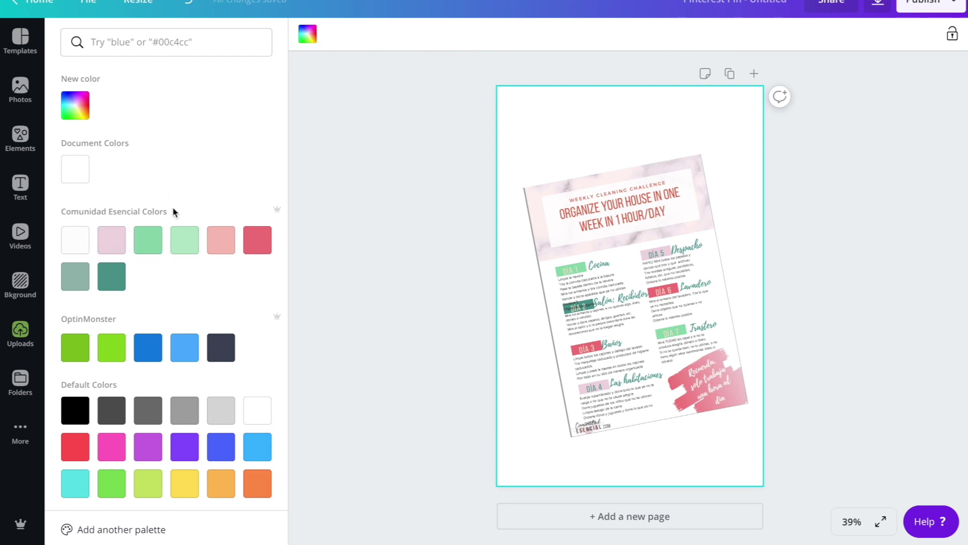
Step: Set the pin's background to the lighter green Comunidad Esencial colour and move the tilted checklist image toward the pin's lower right
left_click(185, 240)
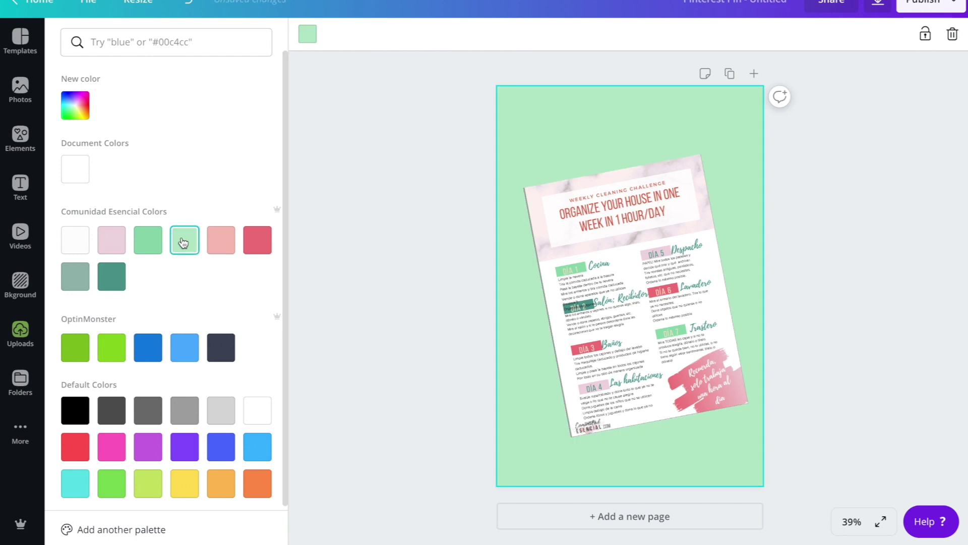
left_click(659, 349)
left_click_drag(523, 186, 568, 225)
Step: Add a text heading near the pin's upper edge reading "Organize your House in One Week" in the Bebas Neue font
key("t")
left_click_drag(656, 443, 653, 118)
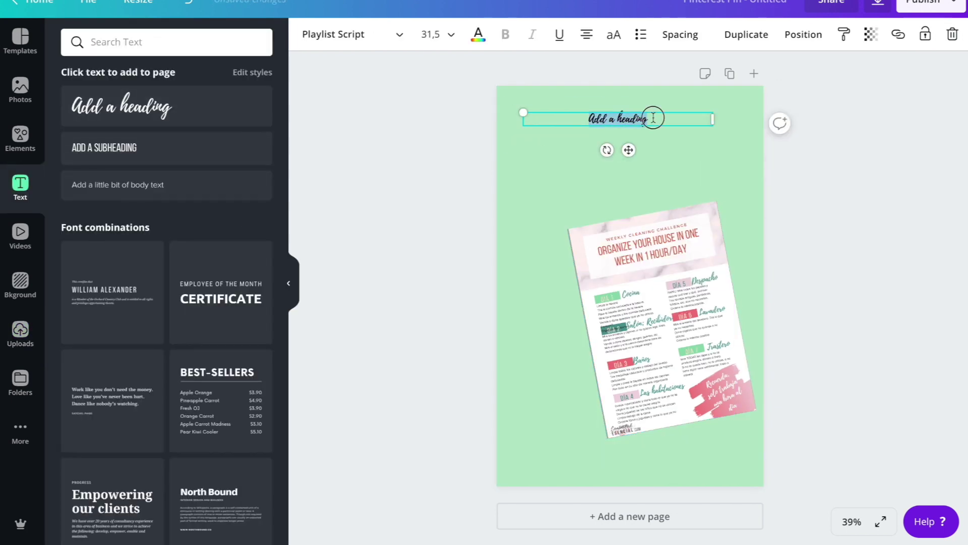
type("Organize your House in One Week")
key("ctrl+a")
left_click(353, 34)
left_click(79, 167)
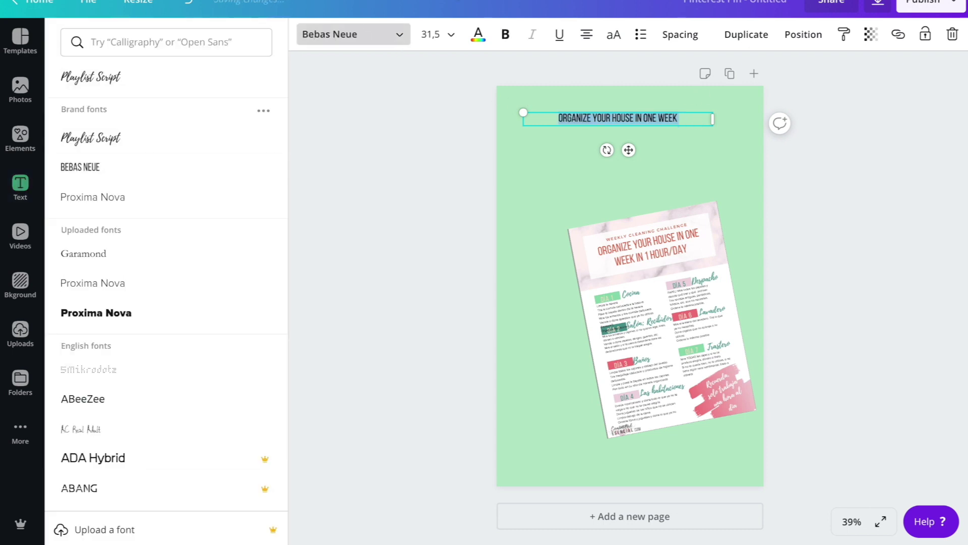
Step: Set the heading's font size to 104 and its colour to the dark navy from the OptinMonster palette
left_click(434, 35)
left_click(433, 101)
left_click(450, 35)
left_click(439, 318)
left_click(478, 34)
left_click(258, 240)
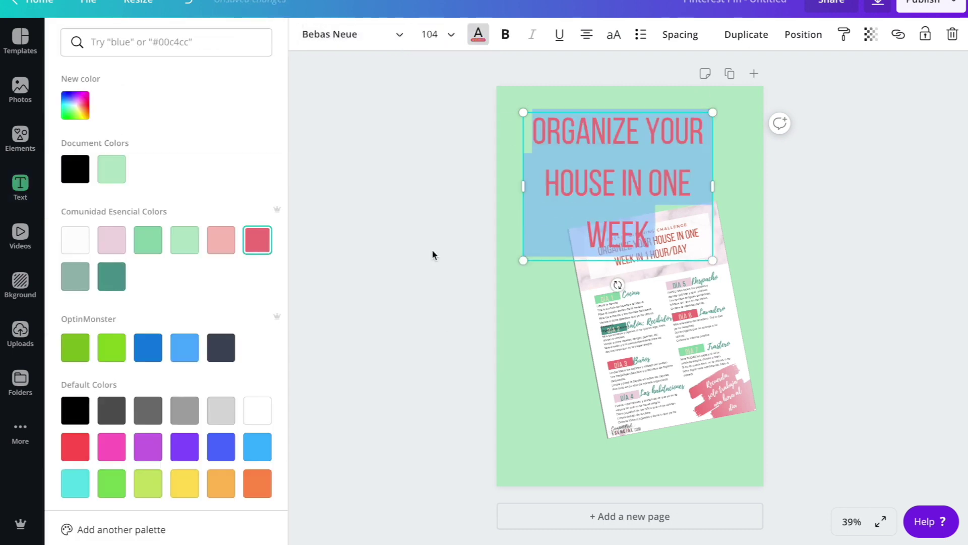
left_click(221, 346)
Step: Widen the heading's text box and append the word "Challenge" to the heading
left_click_drag(712, 186, 745, 174)
type("Challenge")
key("ctrl+a")
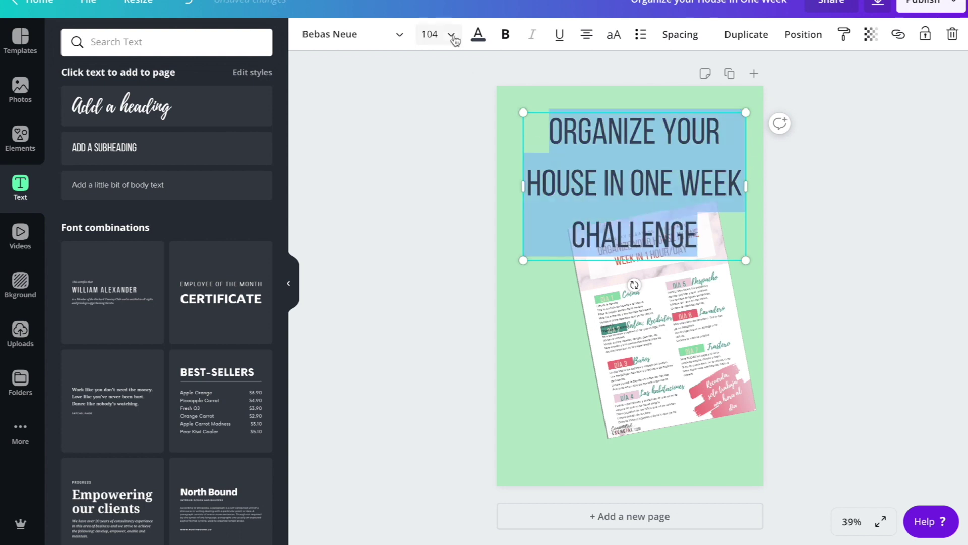
Step: Reduce the heading's font size and line spacing, and move the checklist image left to centre it under the heading
left_click(453, 34)
left_click(437, 268)
left_click(680, 34)
left_click_drag(763, 101, 748, 101)
left_click_drag(667, 364, 635, 364)
Step: Add a subheading reading "FREE DOWNLOADABLE PDF" below the checklist image with font size 64
left_click(127, 146)
type("FREE DOWNLOADABLE PDF")
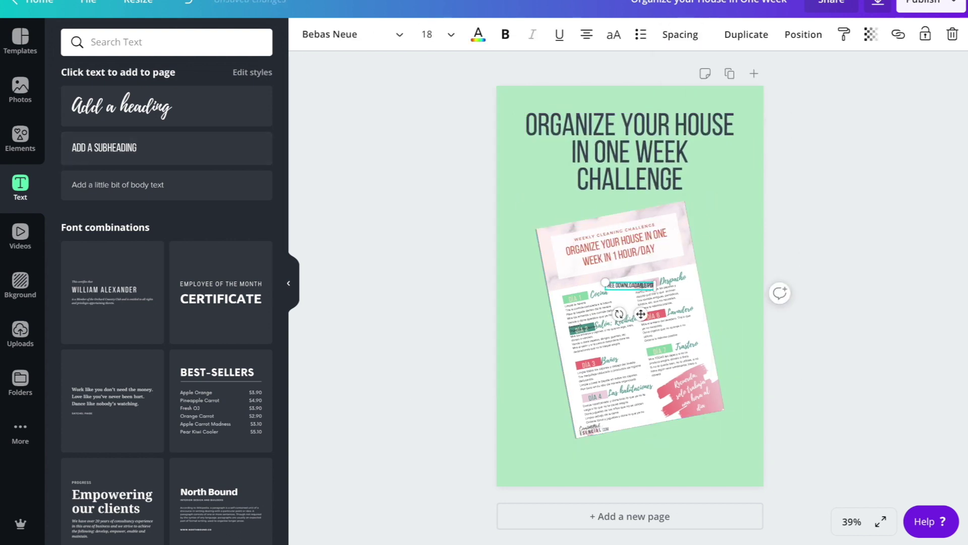
left_click(427, 34)
type("88")
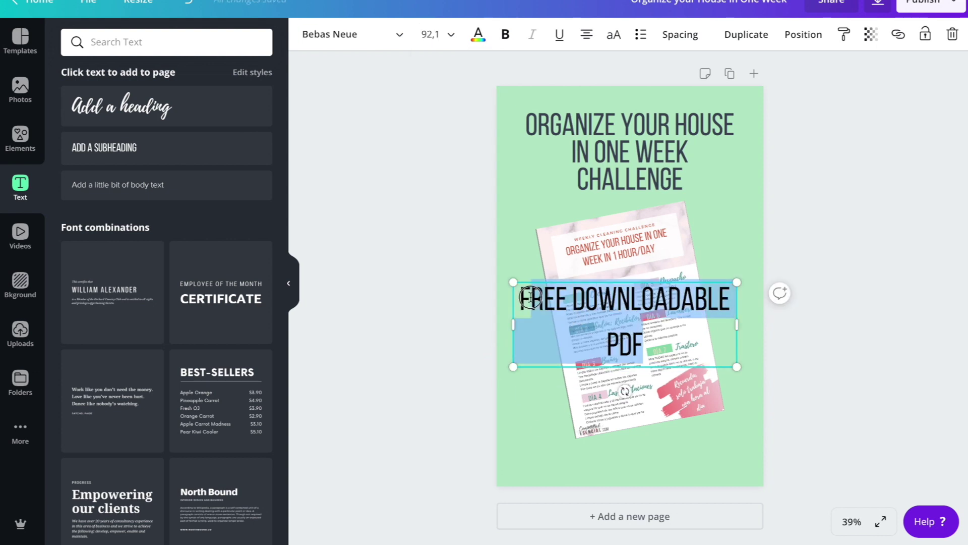
left_click(427, 35)
type("64")
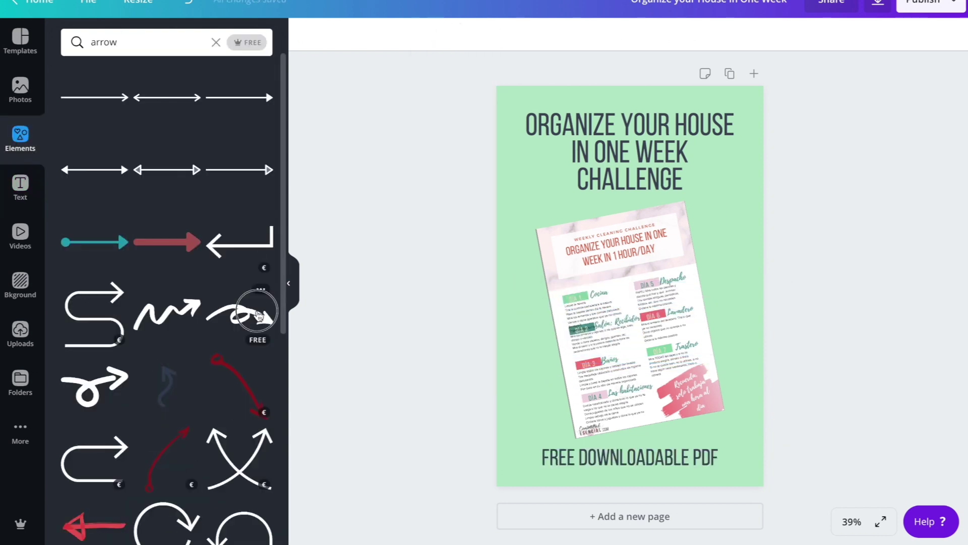
Step: Add the free looped arrow graphic in dark navy and place it beside the checklist image's upper right corner
left_click_drag(257, 320, 570, 274)
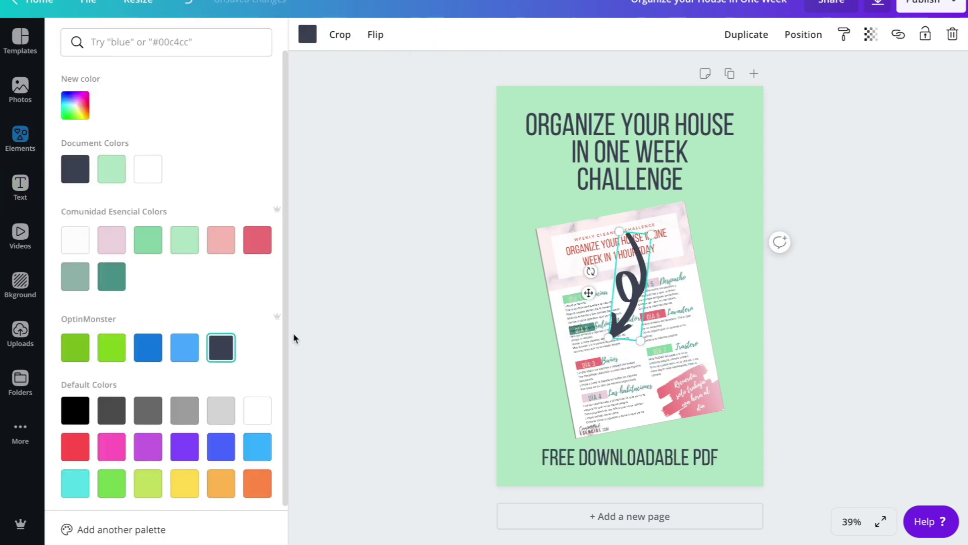
left_click_drag(627, 303, 723, 220)
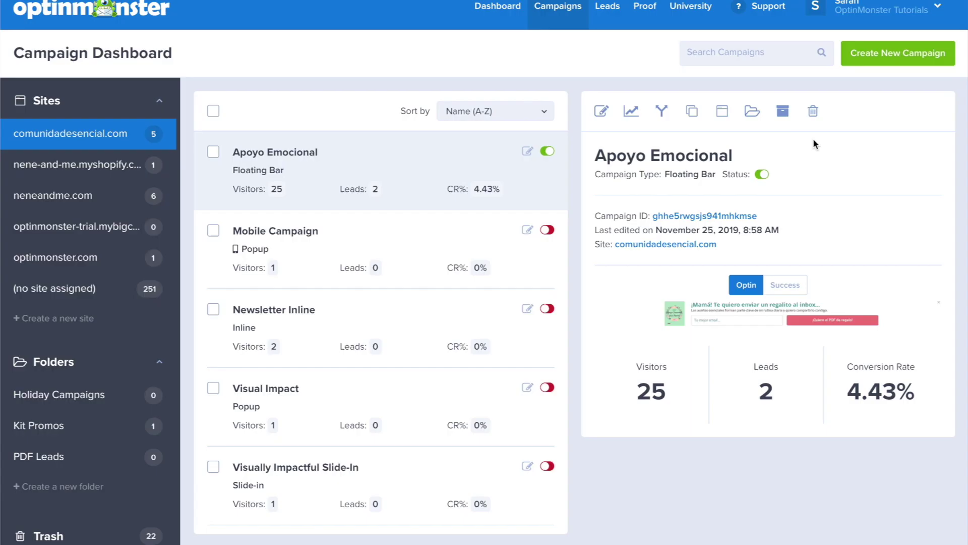
Step: Switch to OptinMonster and start a new Fullscreen campaign using the Magnet template
left_click(865, 57)
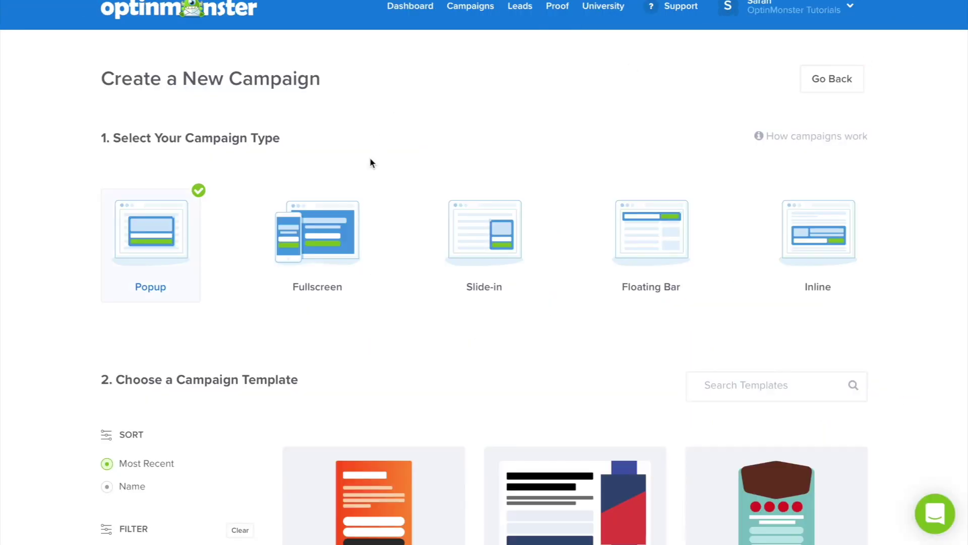
left_click(342, 230)
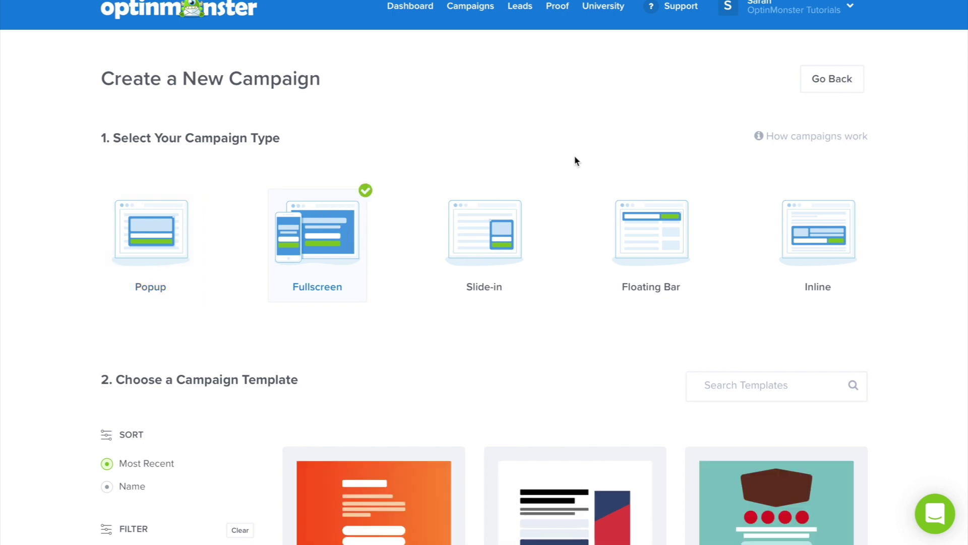
scroll(574, 154, "down", 3)
scroll(575, 155, "down", 2)
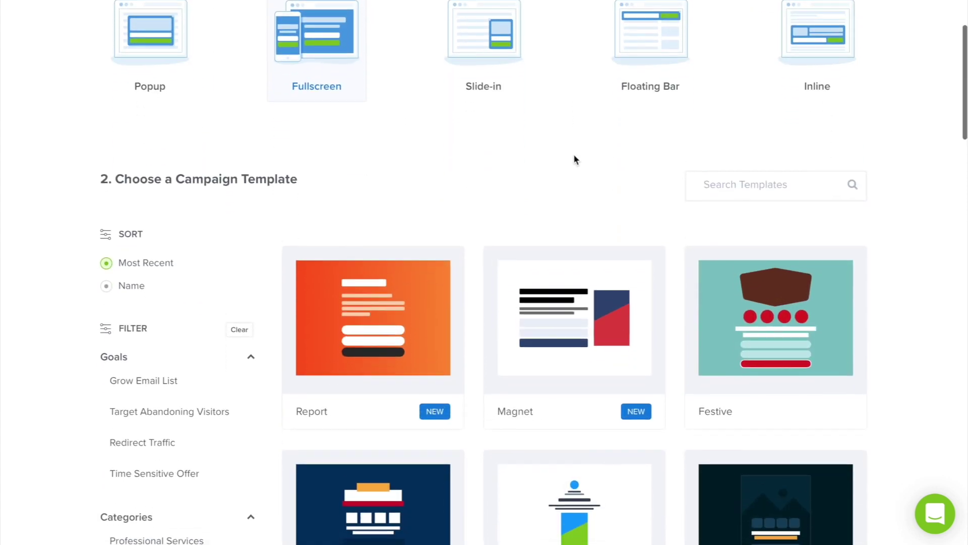
scroll(577, 166, "down", 2)
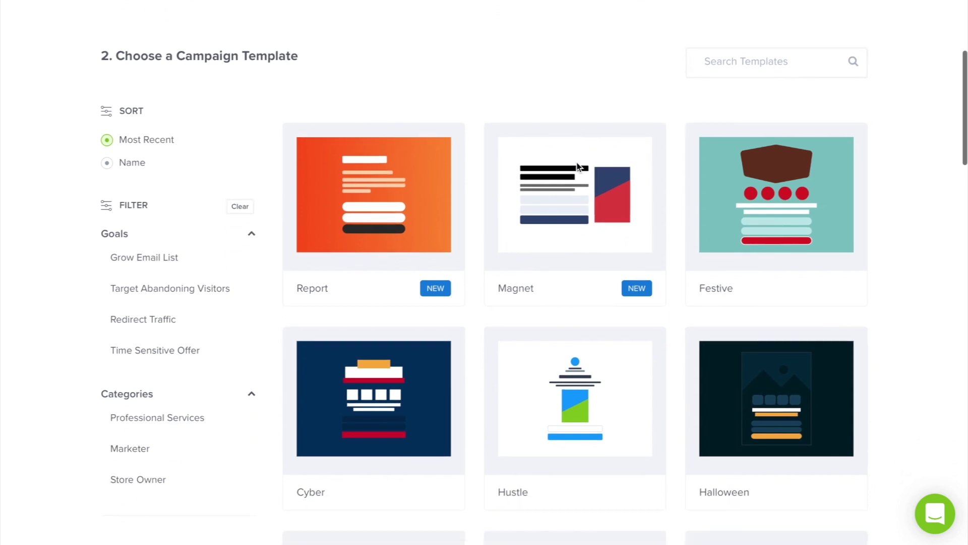
mouse_move(567, 210)
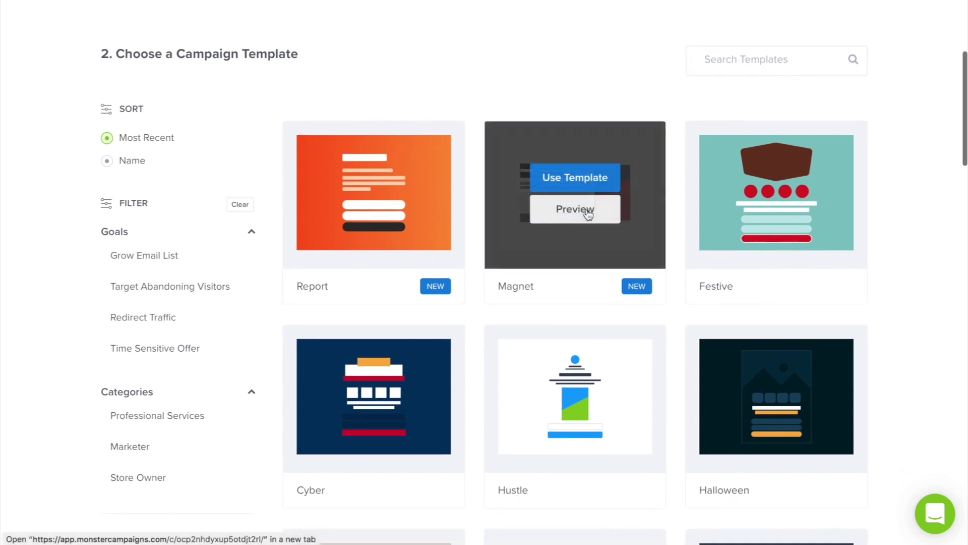
left_click(584, 182)
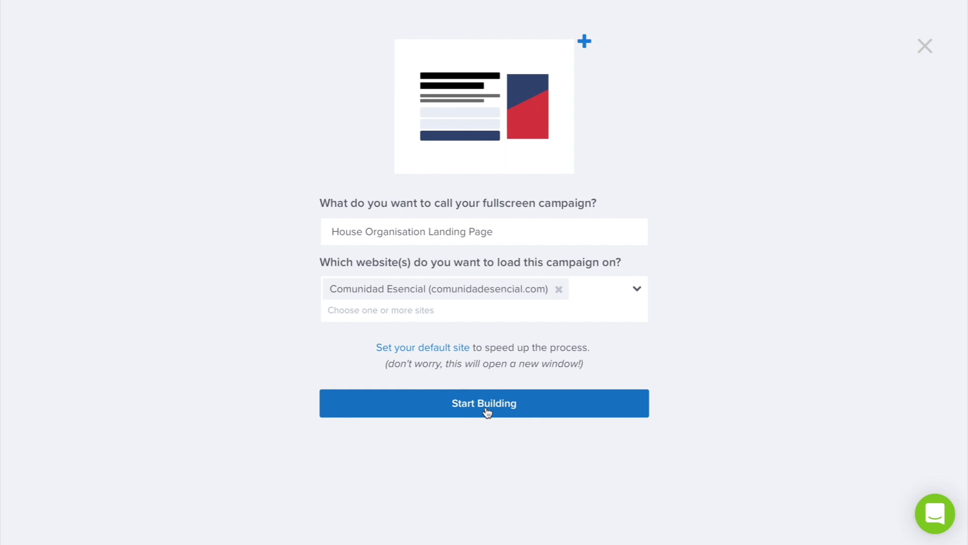
Step: Start building the House Organisation Landing Page campaign and replace the ebook cover with the house-organization checklist image from the computer
left_click(486, 412)
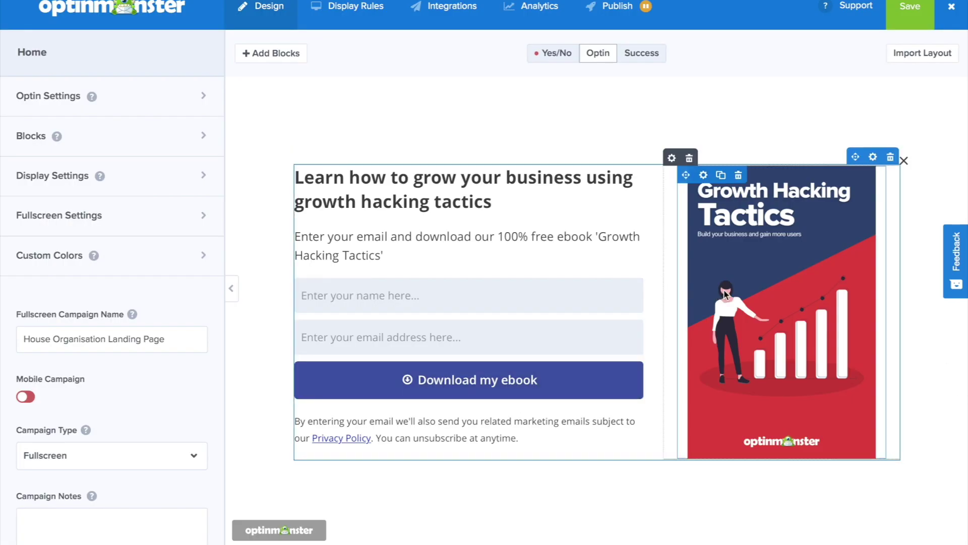
left_click(724, 268)
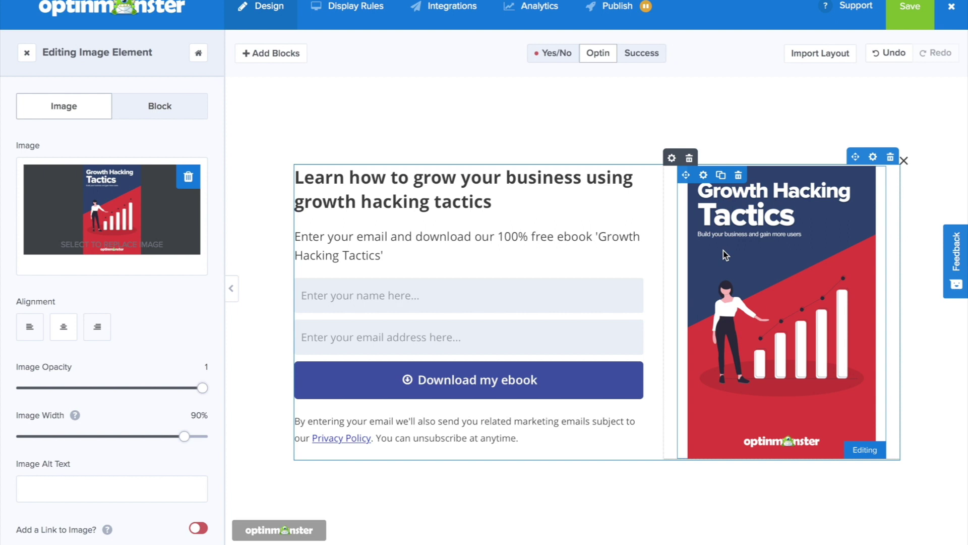
left_click(100, 211)
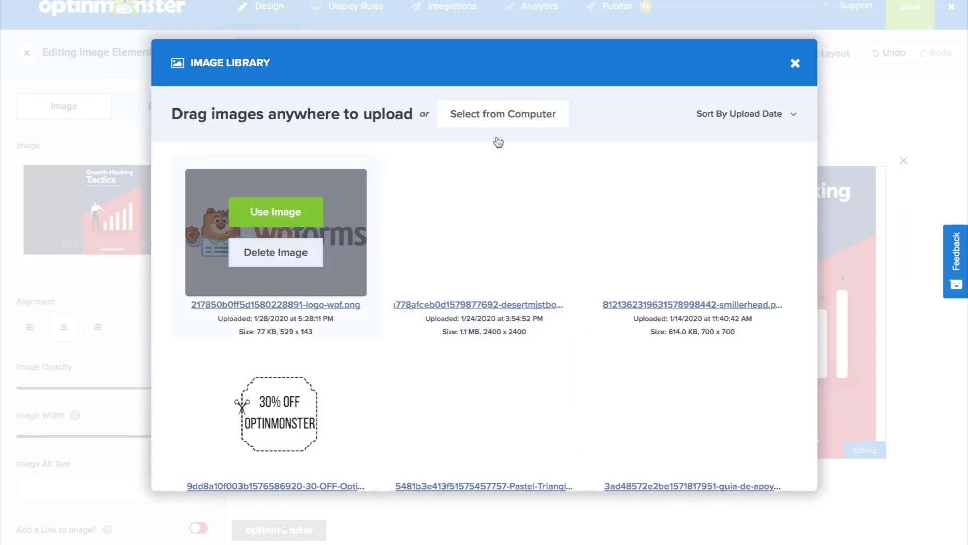
left_click(530, 124)
left_click(418, 95)
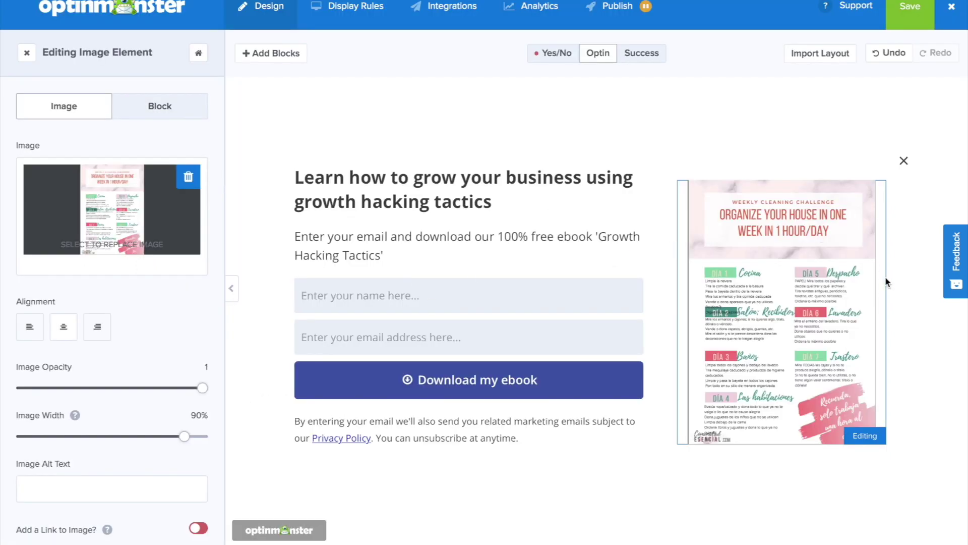
Step: Replace the heading text with "You're one step away! Where should we send your House Organization PDF?"
left_click(454, 190)
key("ctrl+a")
type("You")
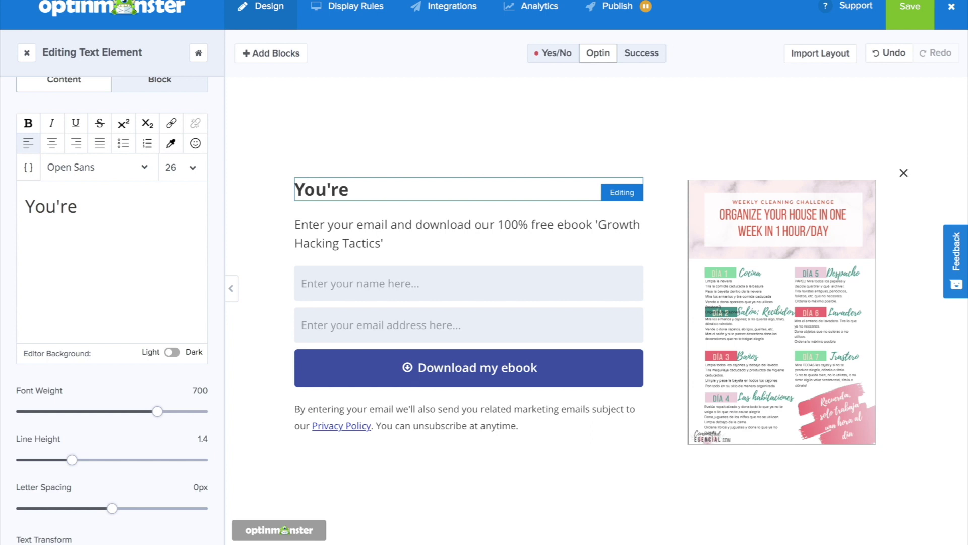
type("'re one ste")
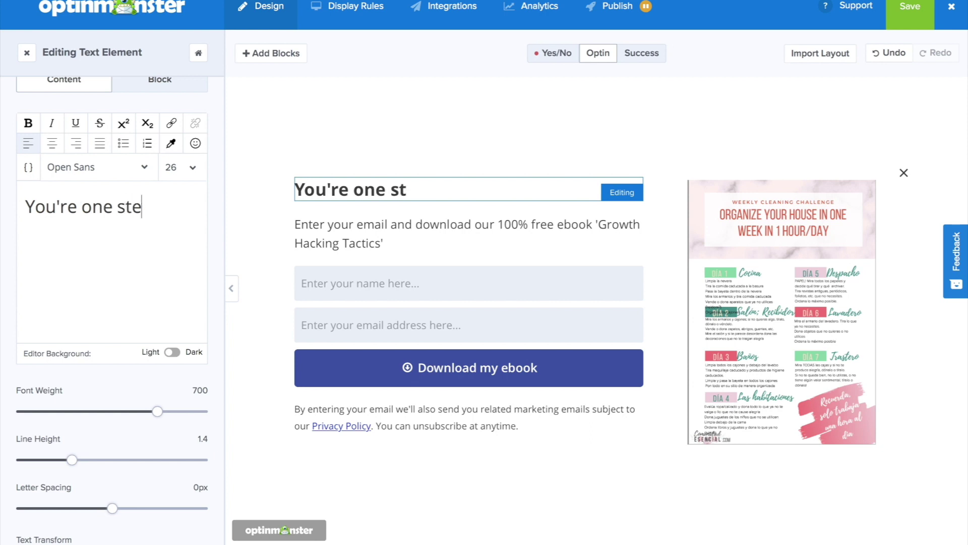
type("p away! Where sh")
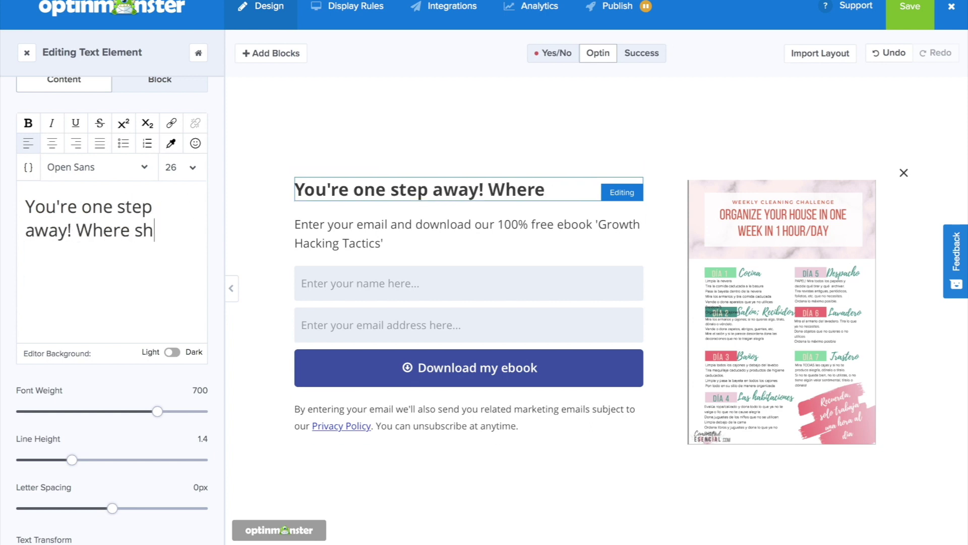
type("ould we send your House Organization PDF?")
Step: Replace the subheading text with "Enter your email and we'll send it straight to your inbox!"
left_click(468, 245)
key("ctrl+a")
type("Enter your email and we'll send it straight to your in")
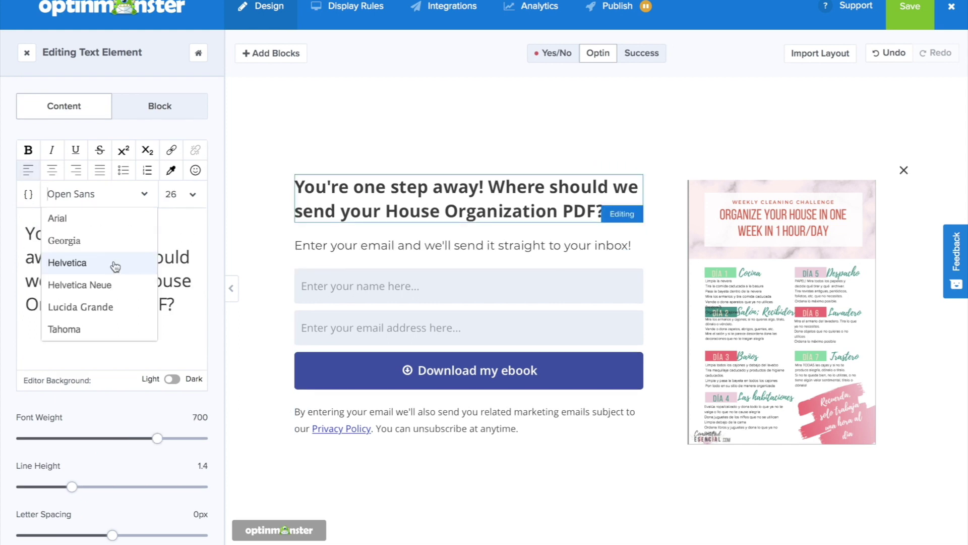
Step: Change the heading's font to match the subheading and remove the Name field from the optin form
scroll(114, 264, "down", 3)
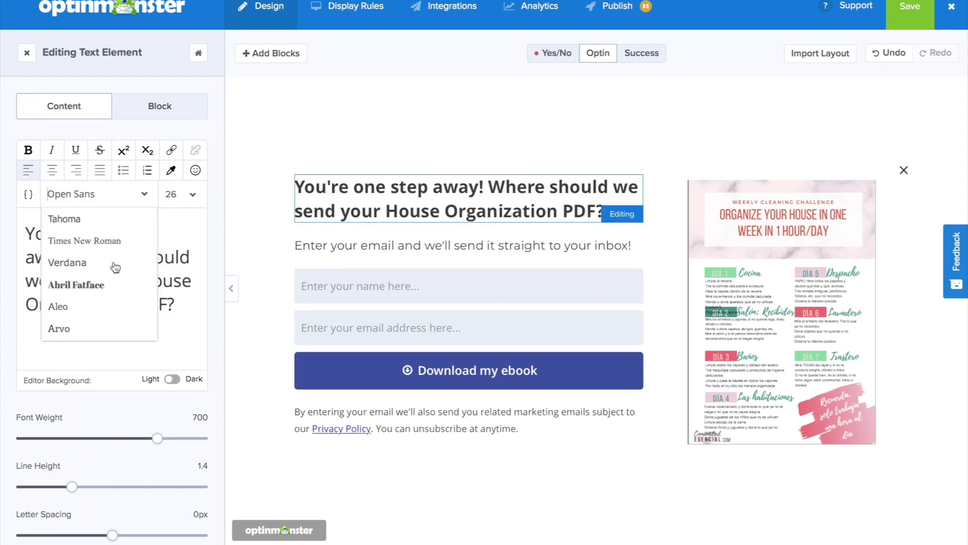
scroll(115, 266, "down", 4)
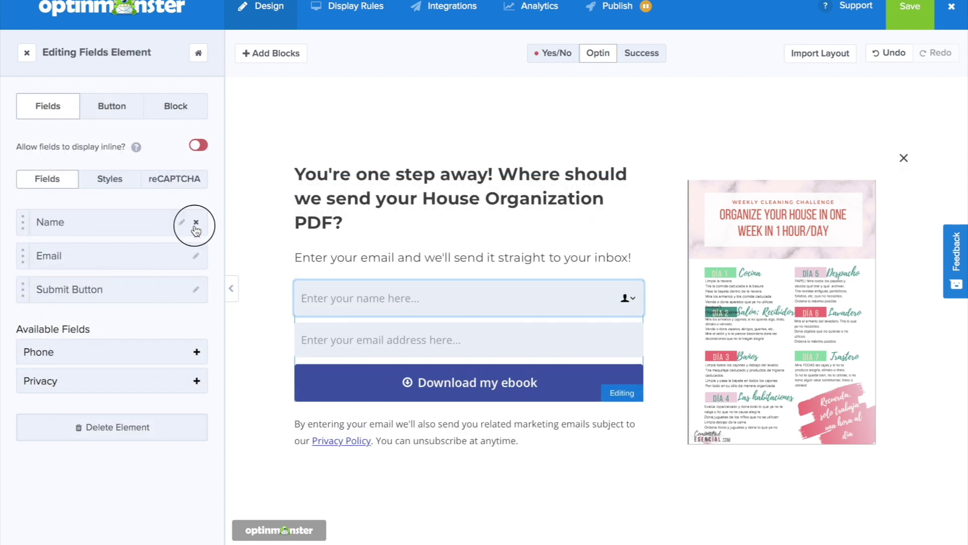
left_click(196, 224)
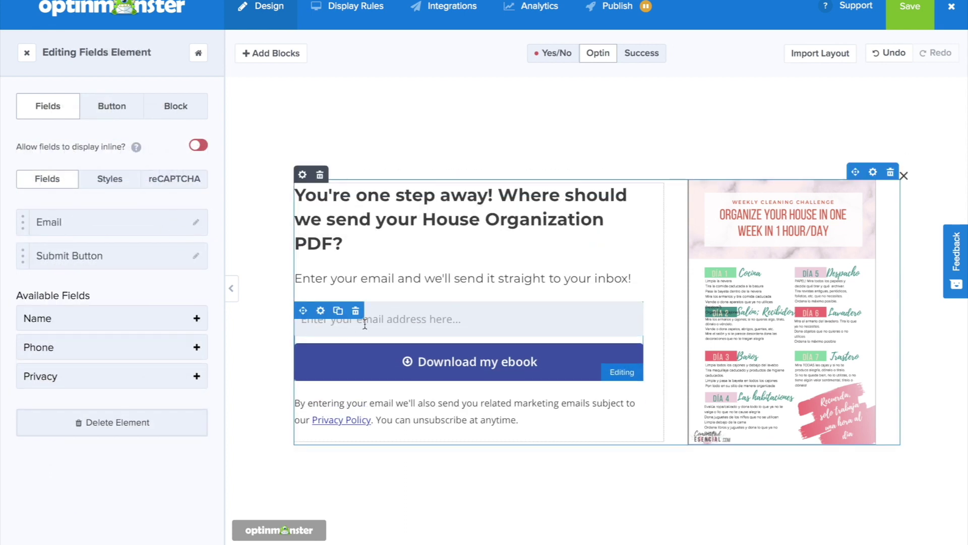
Step: Import the Comunidad Esencial color profile into the campaign's custom colors
left_click(198, 53)
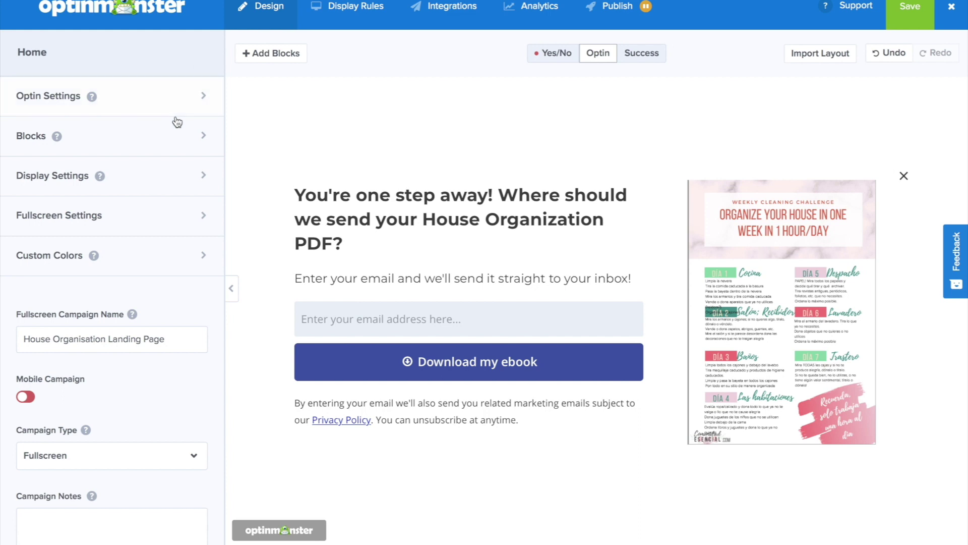
left_click(154, 252)
left_click(171, 231)
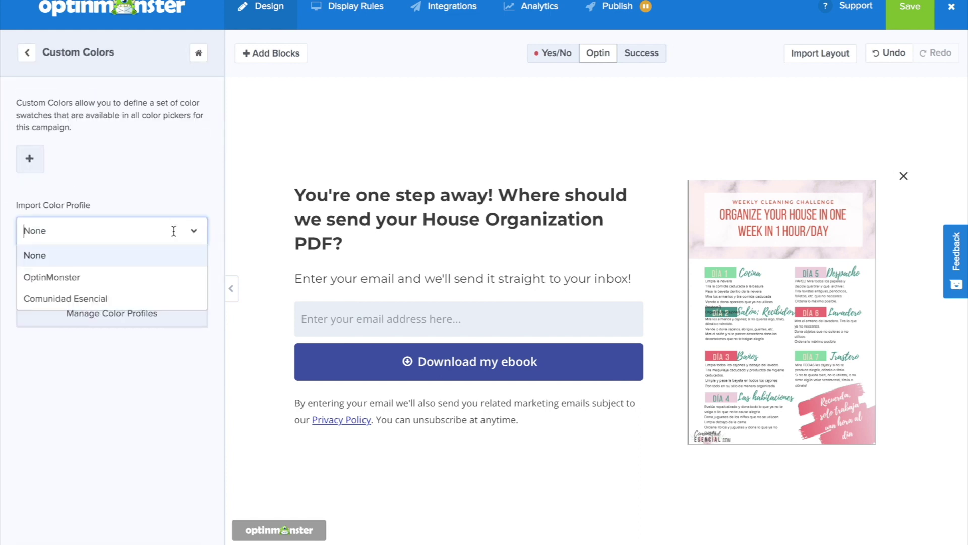
left_click(130, 297)
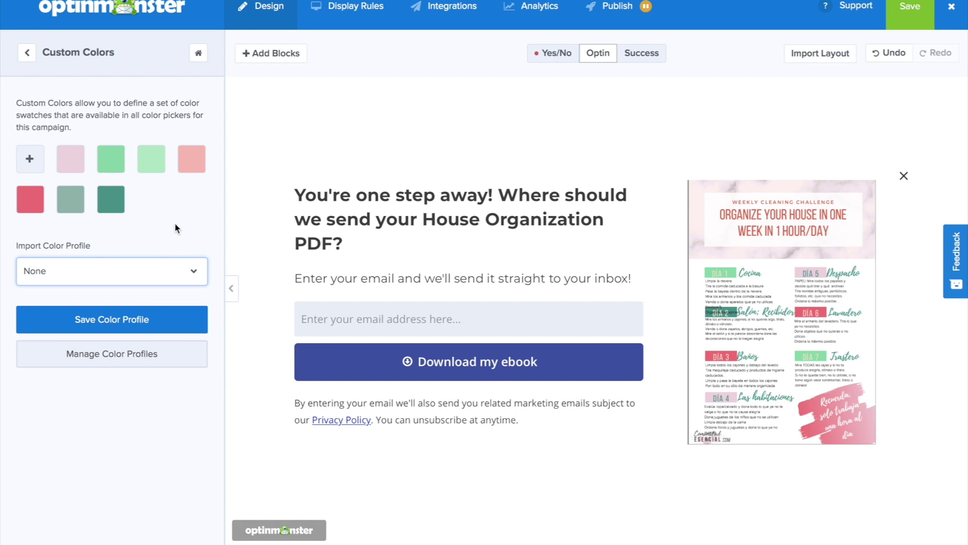
Step: Set the fullscreen background color to the light green swatch #b8e8c8
left_click(257, 85)
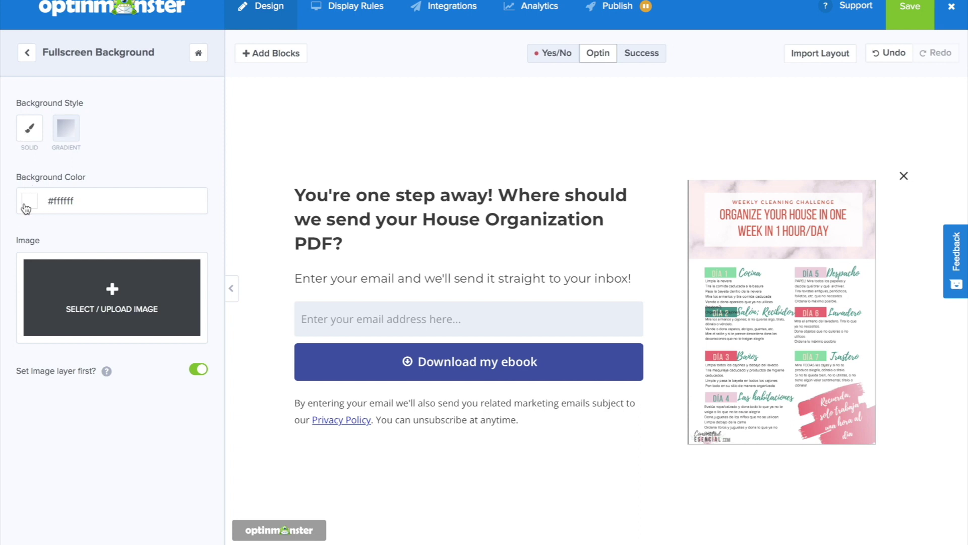
left_click(27, 208)
left_click(62, 392)
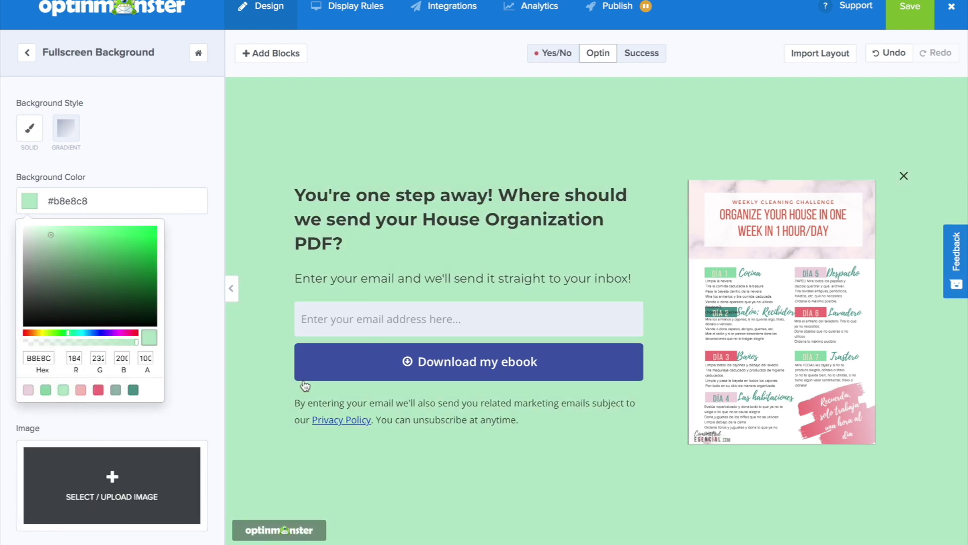
Step: Set the download button's regular background color to the coral red swatch #f07880
left_click(357, 366)
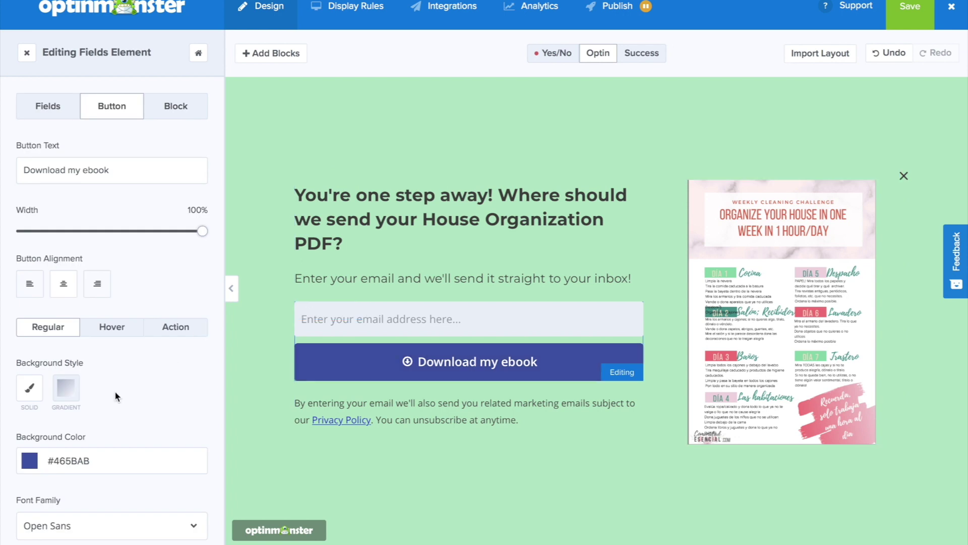
left_click(29, 460)
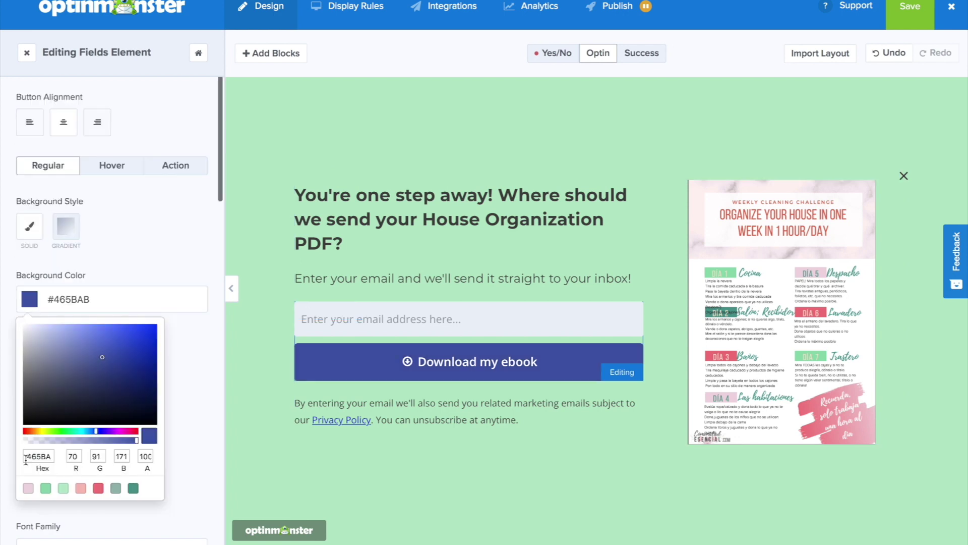
left_click(98, 489)
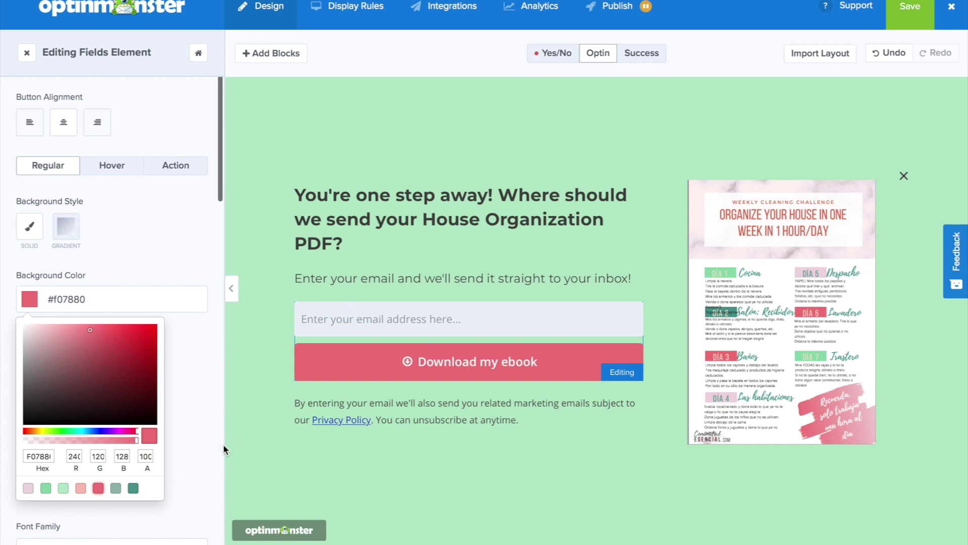
Step: Copy the regular styles to the button's hover state and set its hover background color to light pink #f8c0b8
left_click(109, 171)
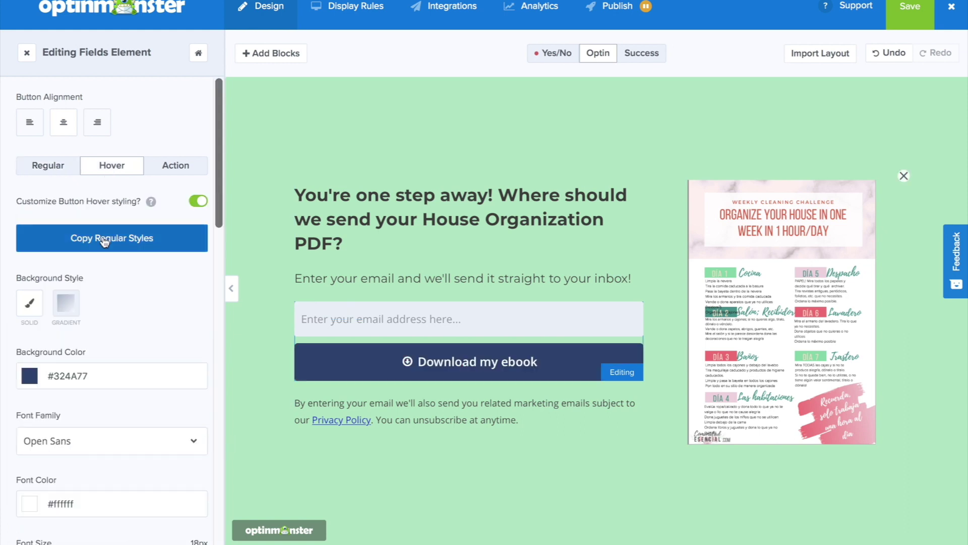
left_click(101, 240)
left_click(29, 376)
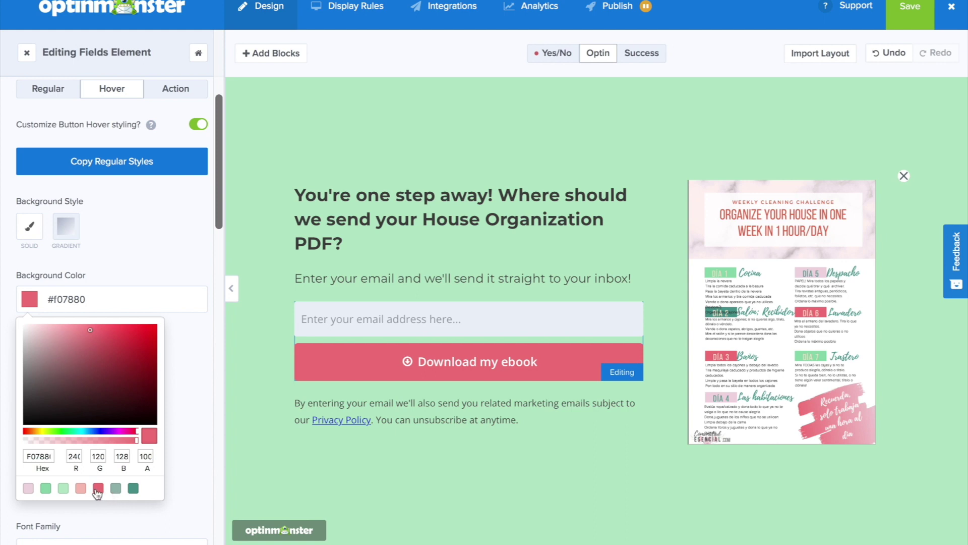
left_click(80, 488)
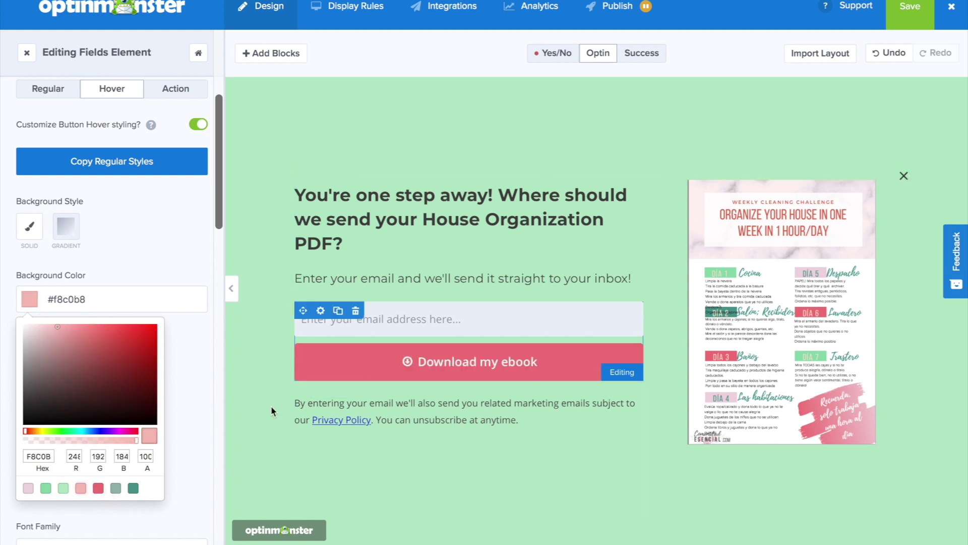
left_click(234, 430)
Step: Set the button's form success action to "Redirect to a url" and fill in the redirect address
left_click(175, 88)
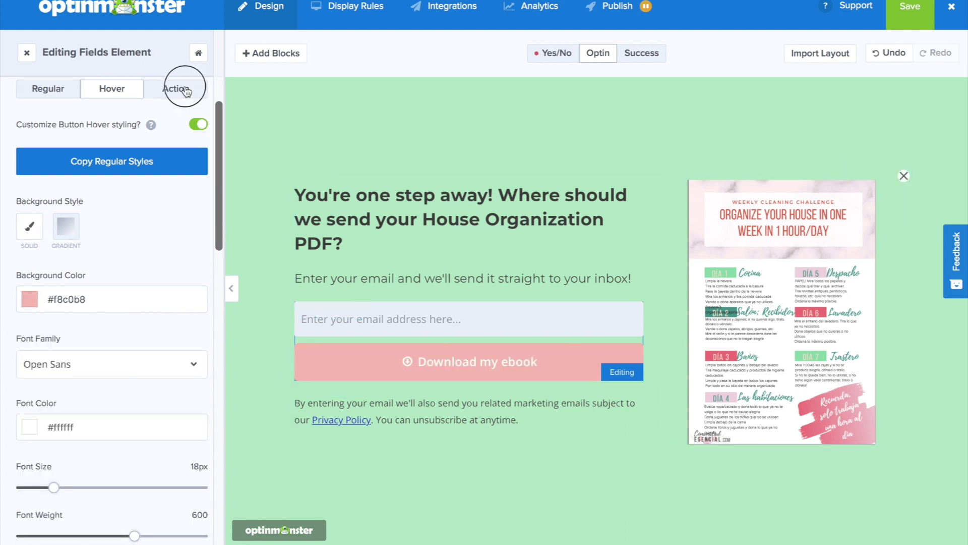
left_click(168, 266)
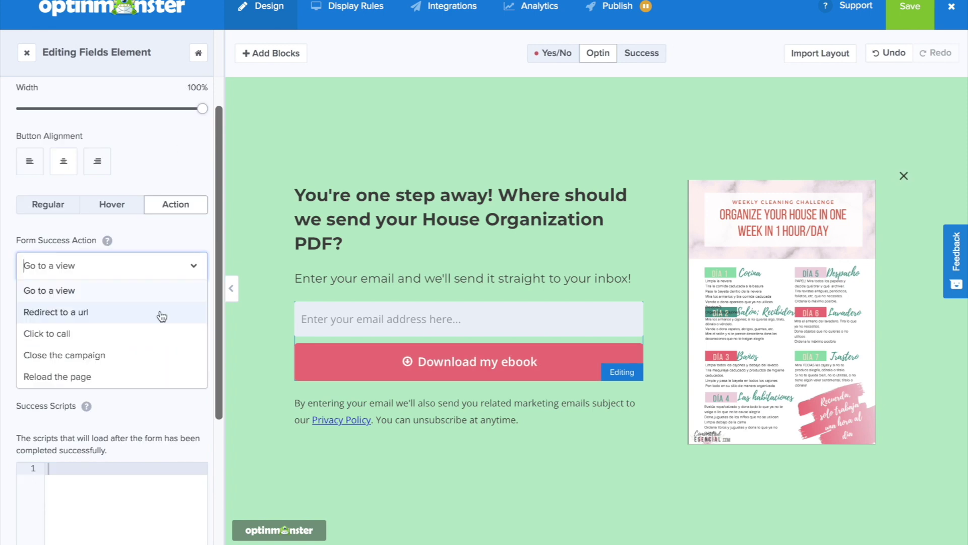
left_click(162, 316)
left_click(110, 328)
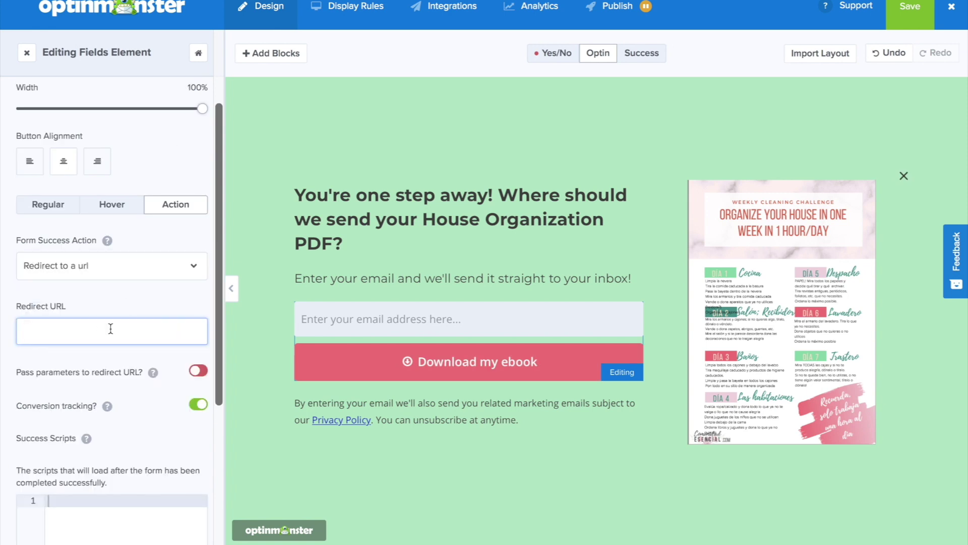
type("www")
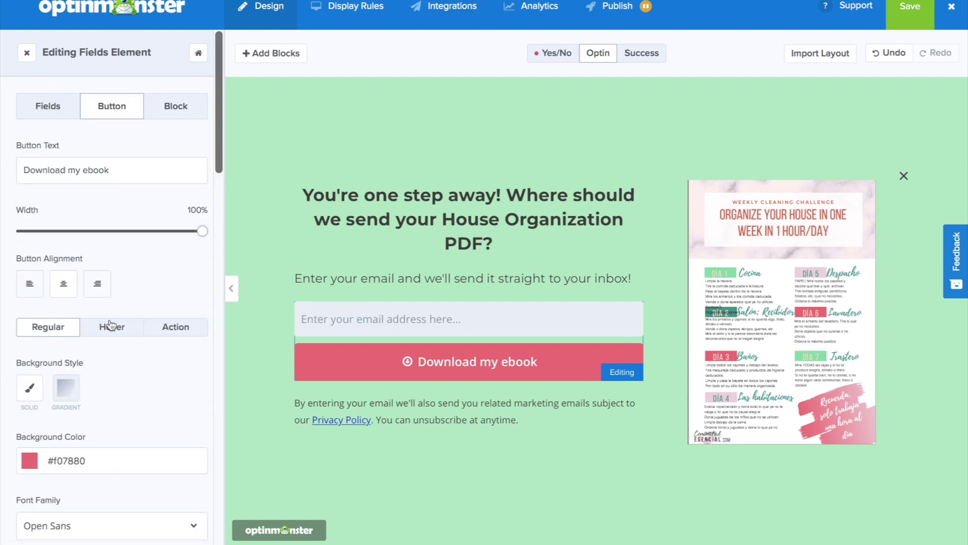
Step: Change the button text to "Download my House Organization PDF"
left_click_drag(123, 176, 84, 170)
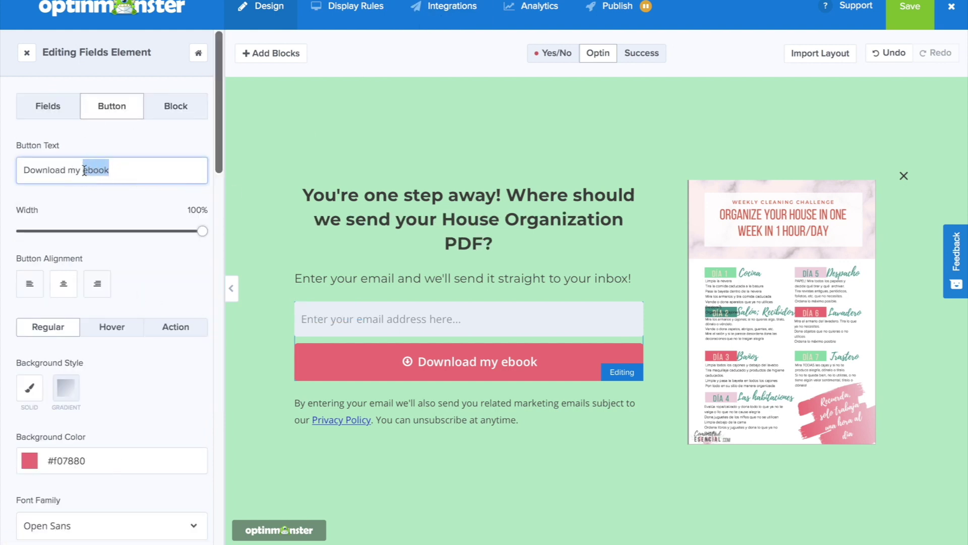
type("House Organization ")
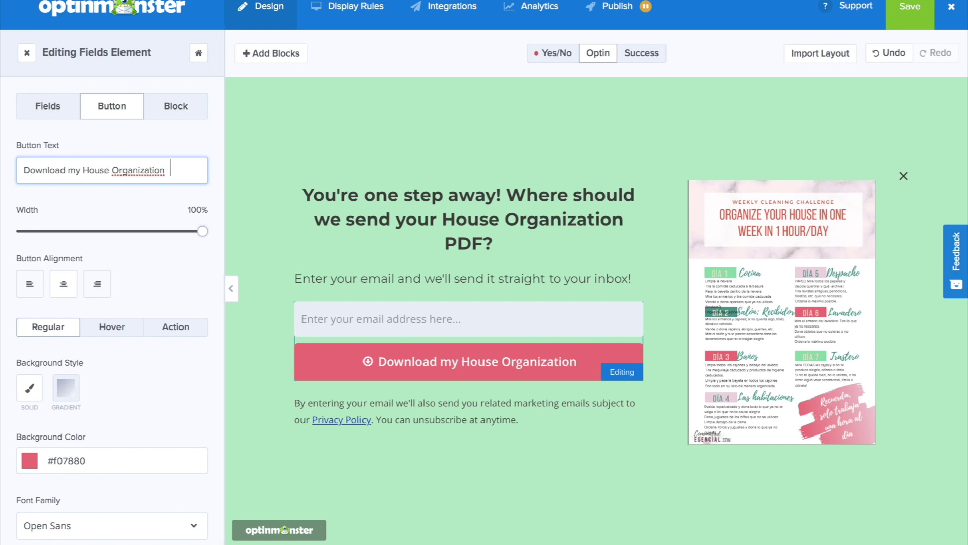
type("PD")
Step: Set the display rule to "visitor clicked MonsterLink", remove the current URL path condition, and proceed to the ruleset's summary
left_click(348, 7)
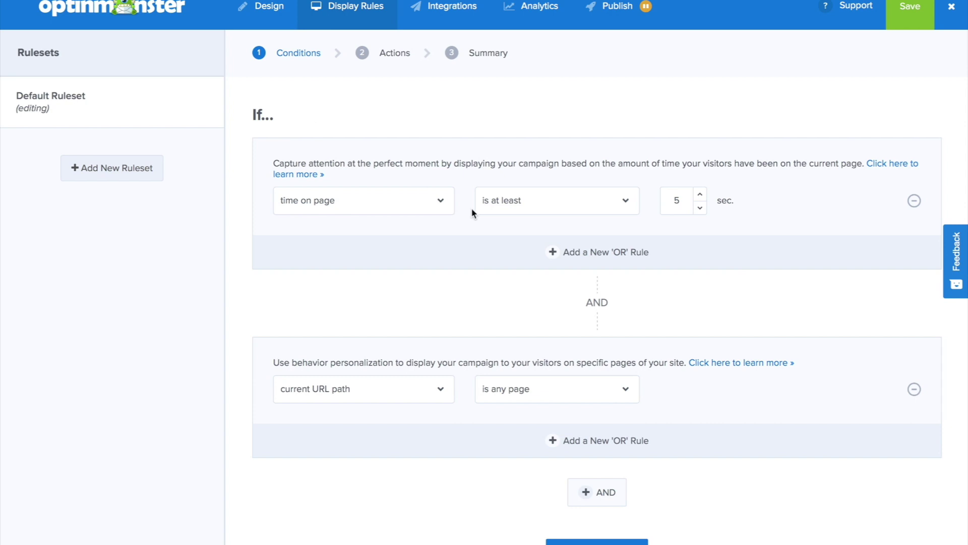
left_click(363, 200)
left_click(390, 157)
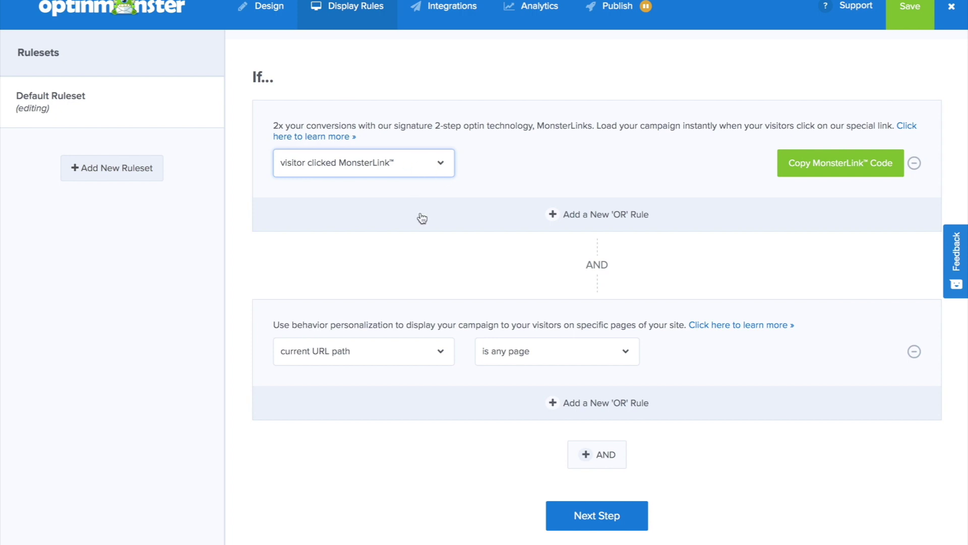
left_click(914, 351)
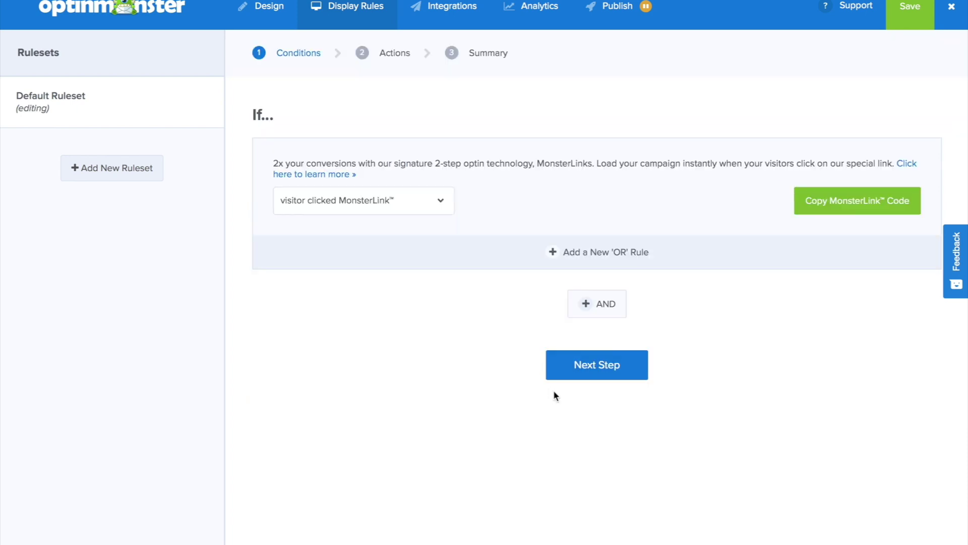
left_click(579, 371)
left_click(571, 316)
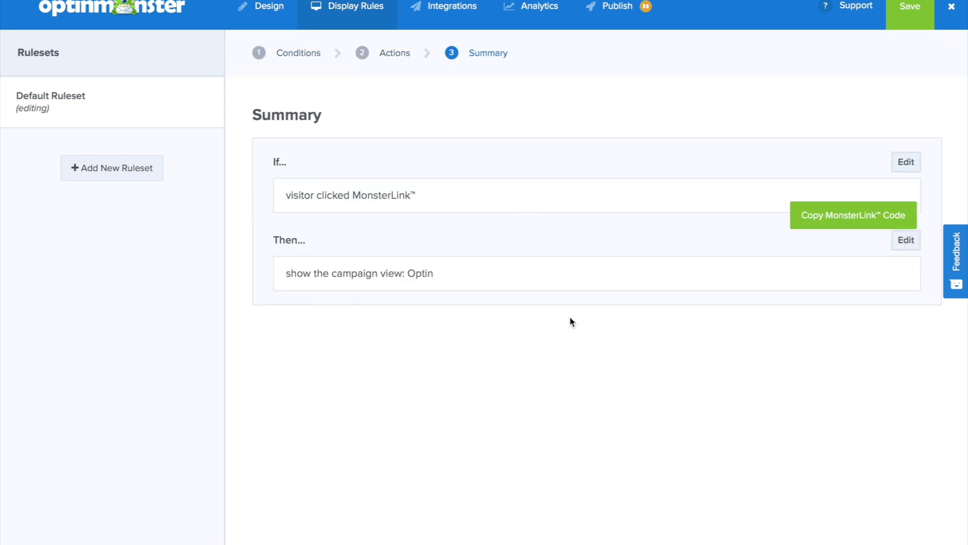
Step: Add a Constant Contact email integration using the Nene And Me account and the General Interest list
left_click(458, 11)
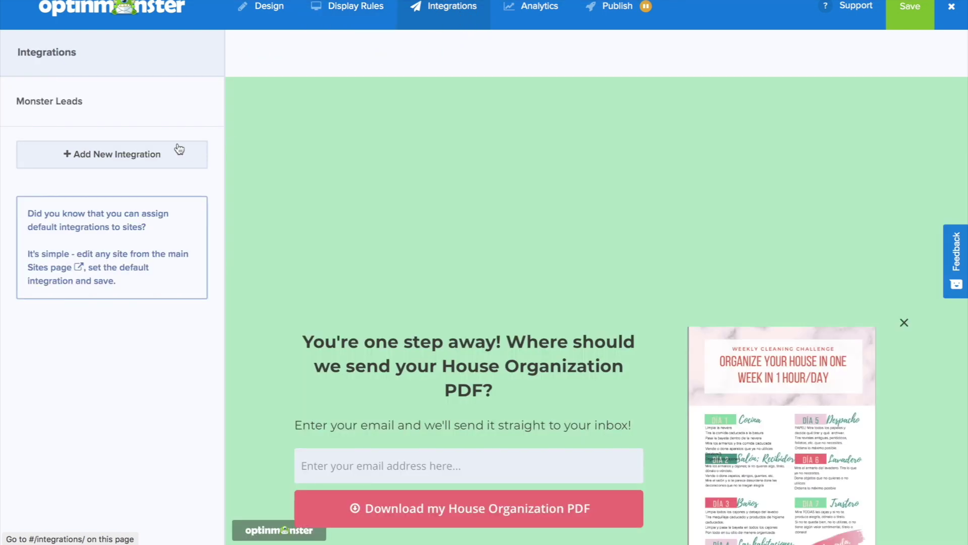
left_click(148, 162)
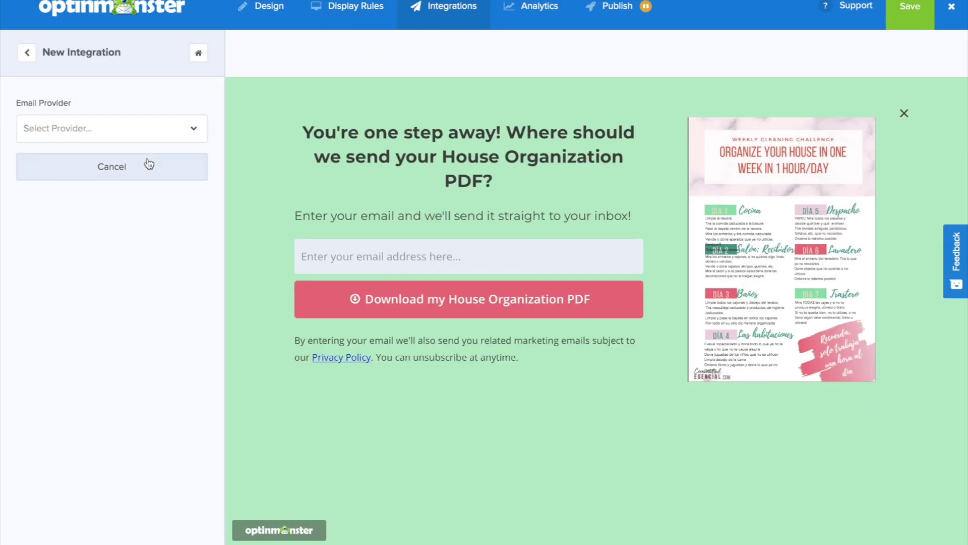
left_click(154, 132)
type("const")
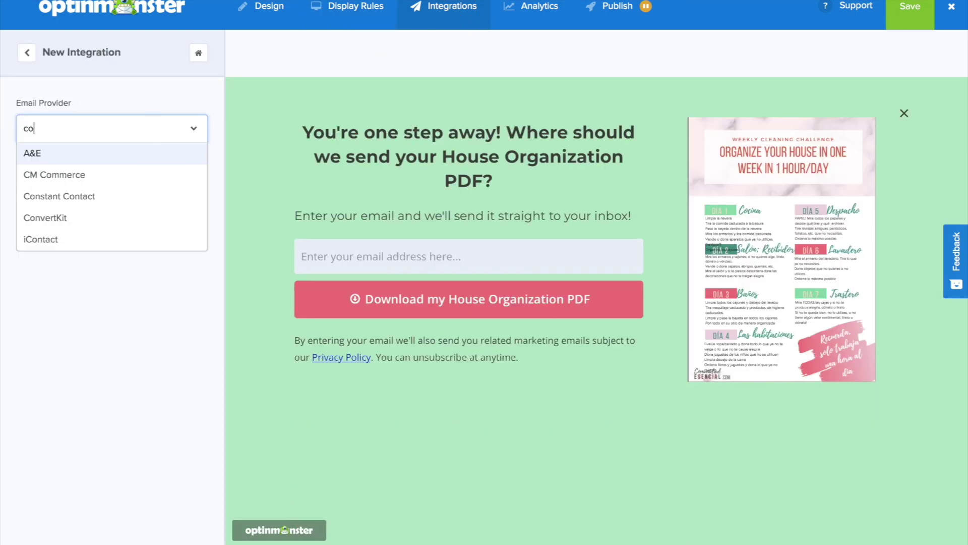
left_click(111, 153)
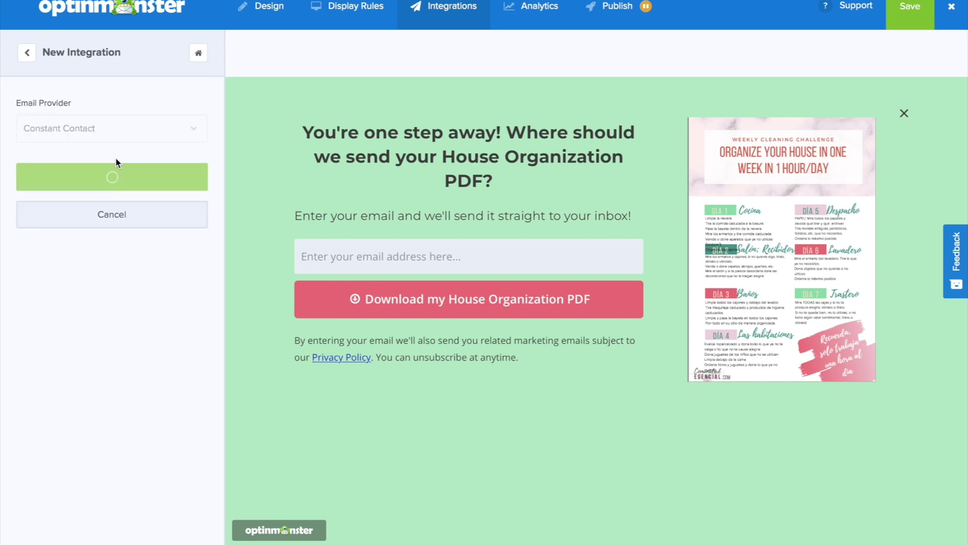
left_click(104, 244)
left_click(121, 310)
left_click(101, 333)
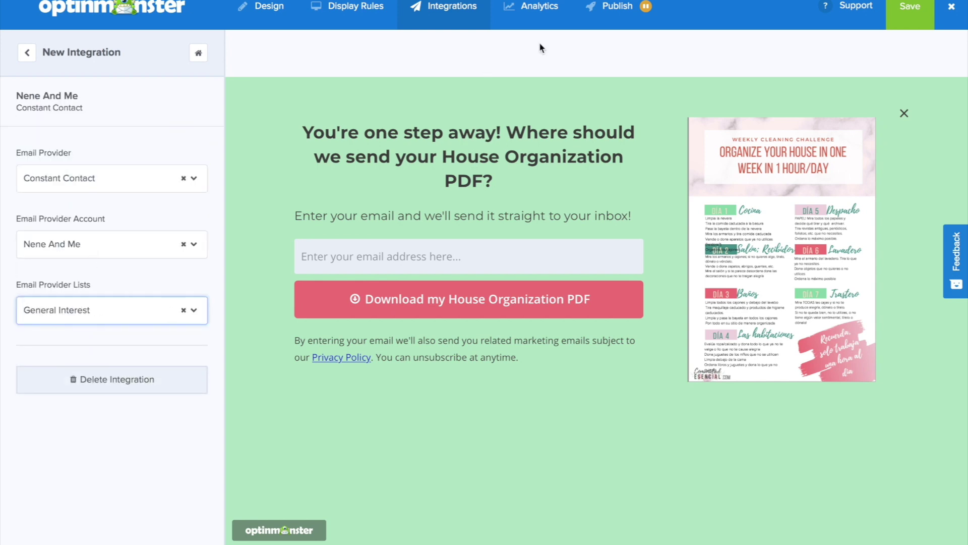
left_click(529, 18)
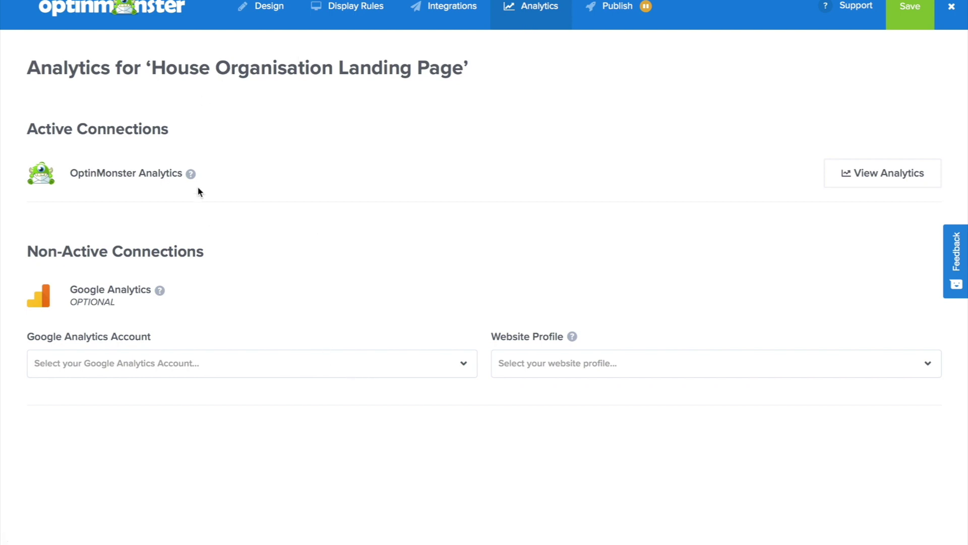
left_click(344, 368)
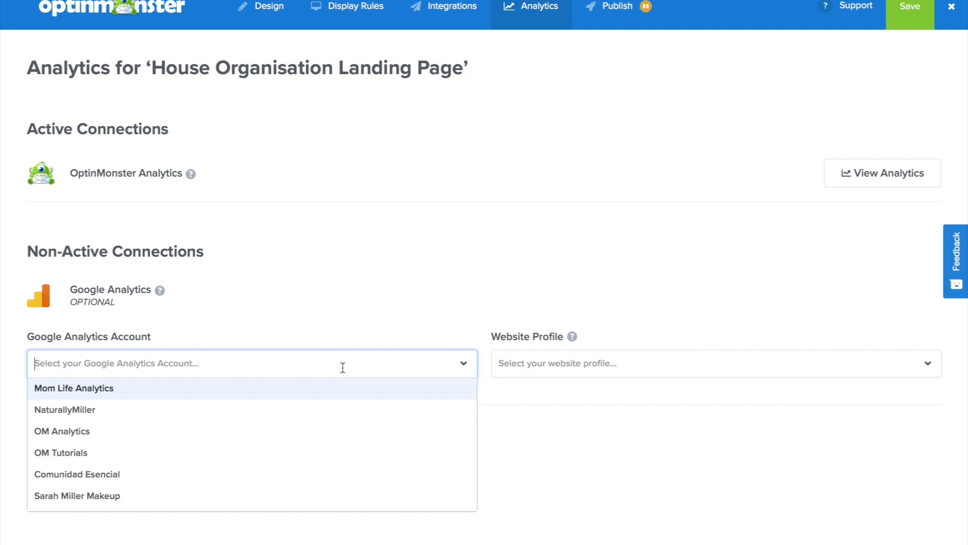
left_click(275, 473)
left_click(564, 297)
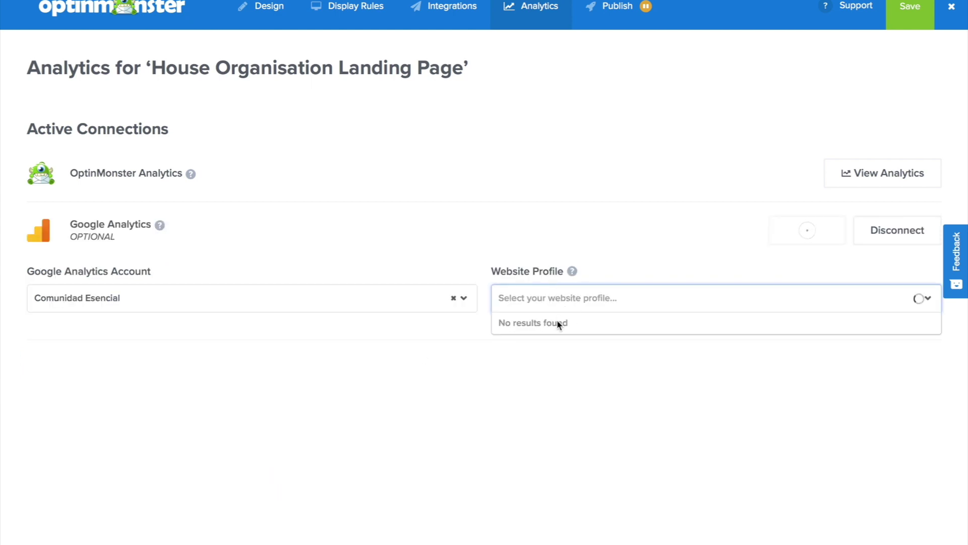
left_click(555, 325)
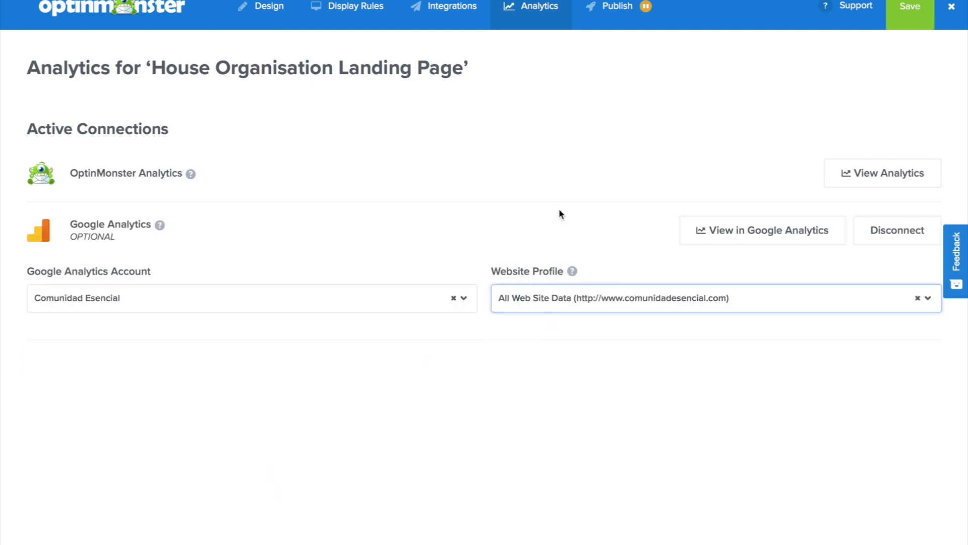
Step: Set the campaign's publish status to Live and choose Shareable MonsterLink as the platform
left_click(616, 9)
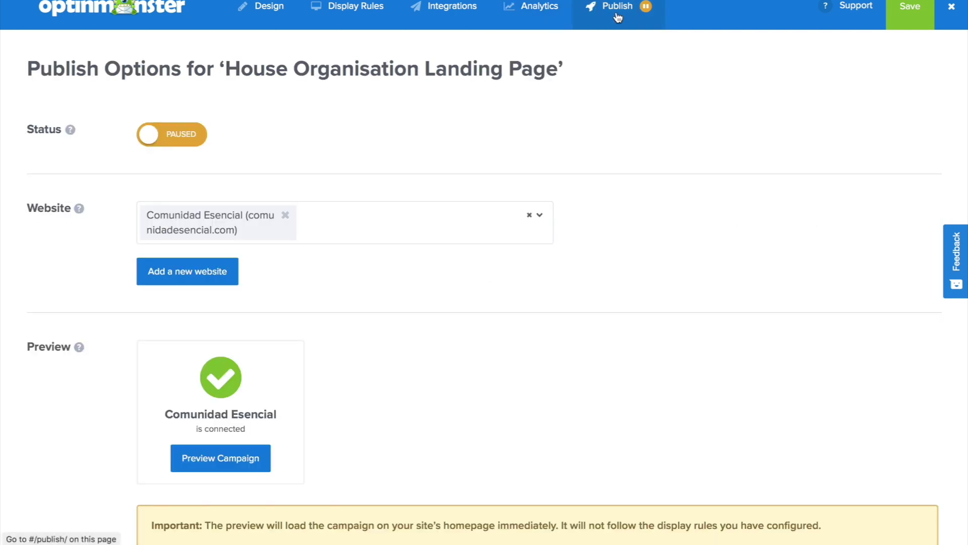
left_click(196, 135)
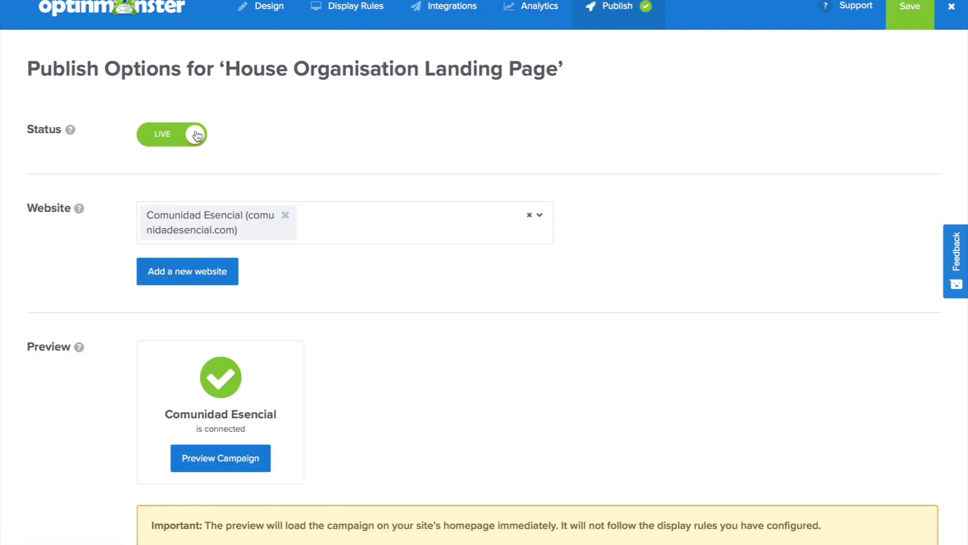
scroll(389, 174, "down", 2)
scroll(409, 252, "down", 7)
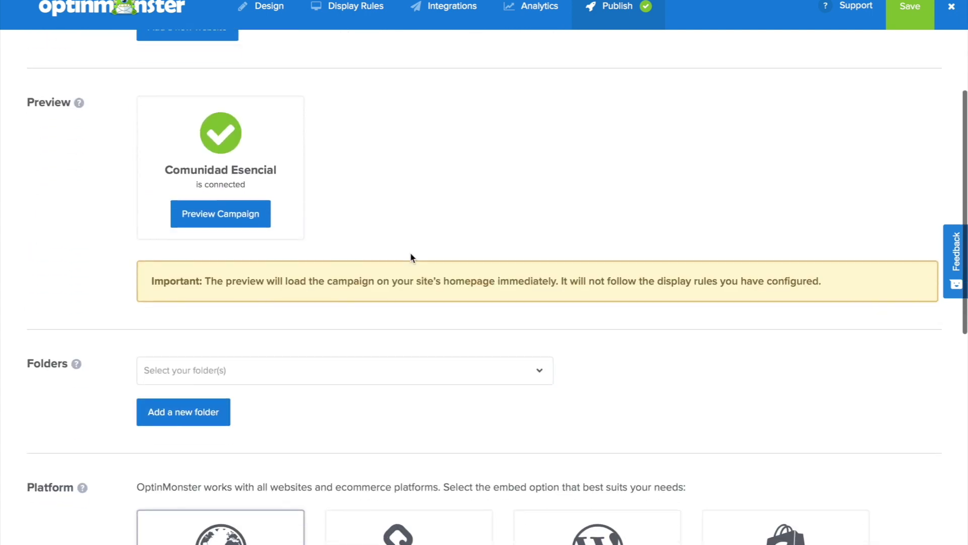
left_click(417, 369)
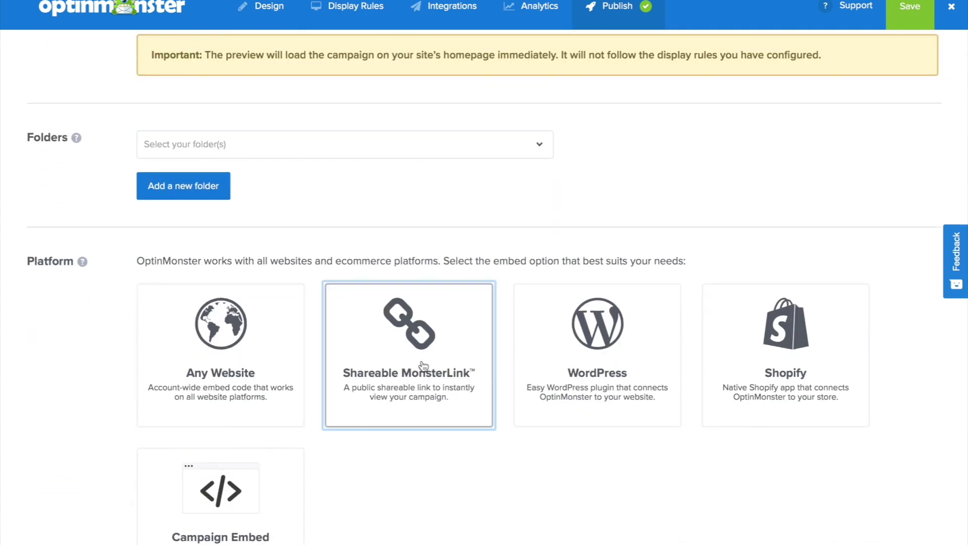
Step: Copy the campaign's direct MonsterLink URL and enter it as the destination link of the house-organization pin in Pinterest
scroll(559, 444, "down", 5)
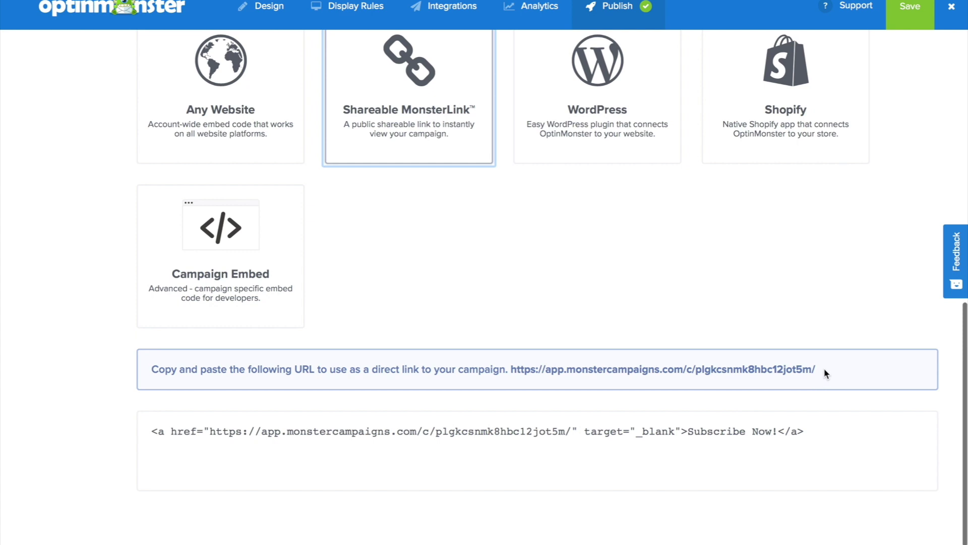
left_click_drag(824, 368, 510, 369)
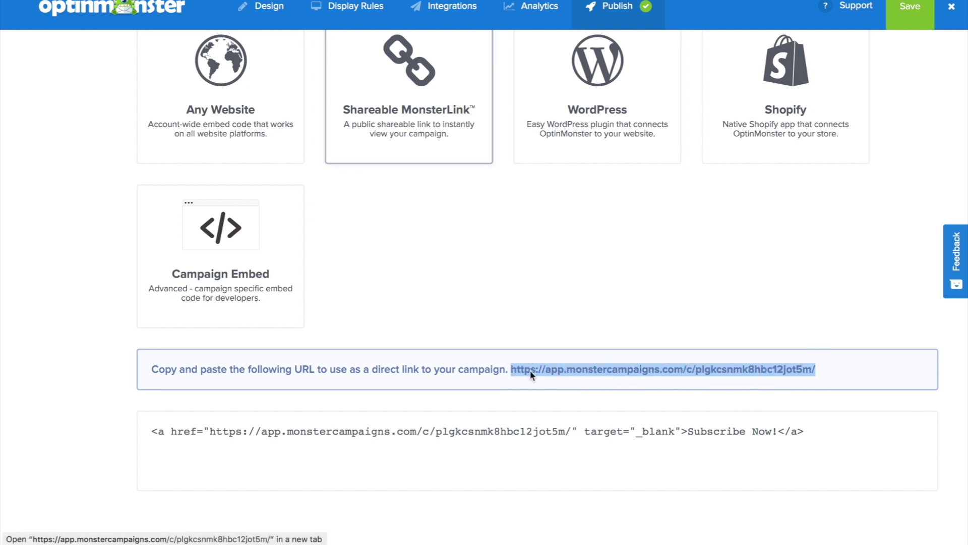
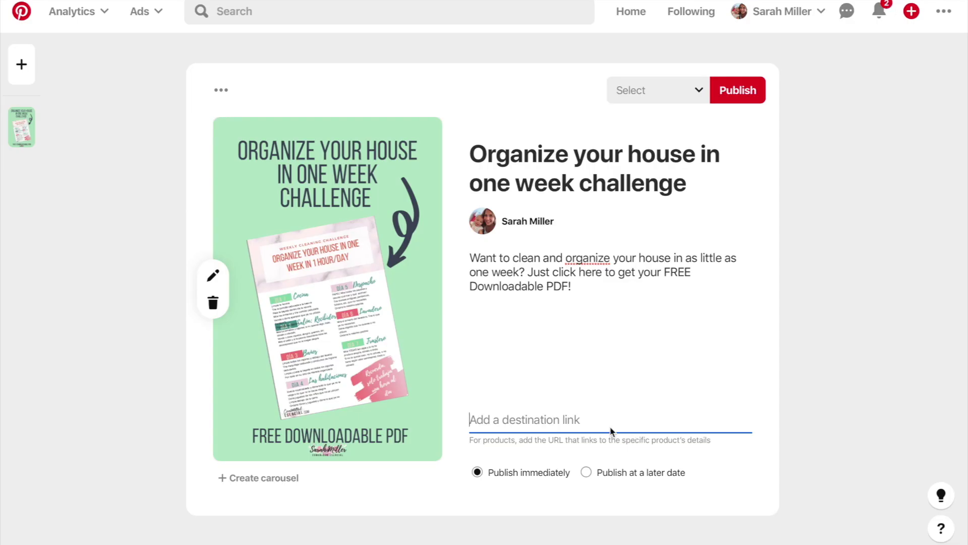
type("https://app.monstercampaigns.com/c/plgkcsnmk8hbc12jot5m/")
Step: Publish the pin to the Comunidad Esencial board and open its destination link from the pin image
left_click(698, 92)
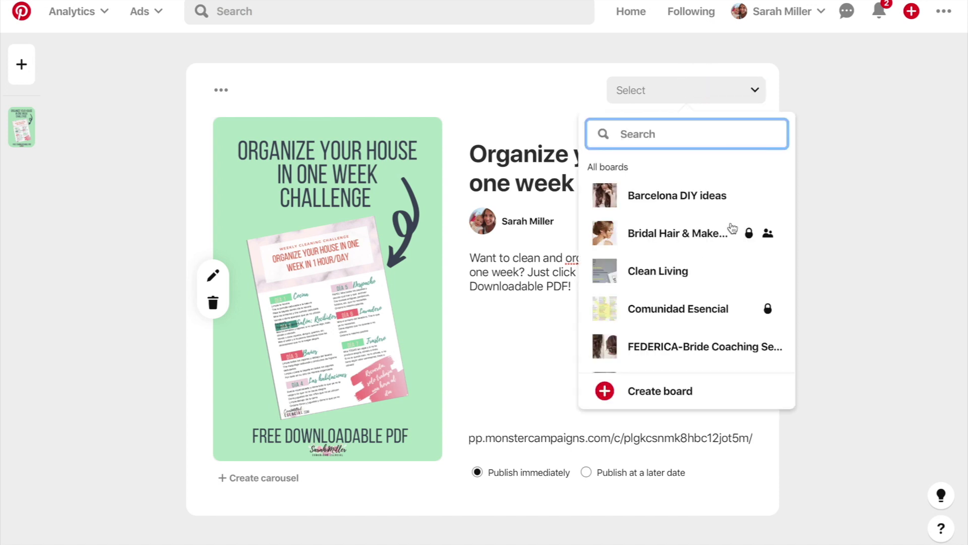
mouse_move(710, 309)
left_click(742, 312)
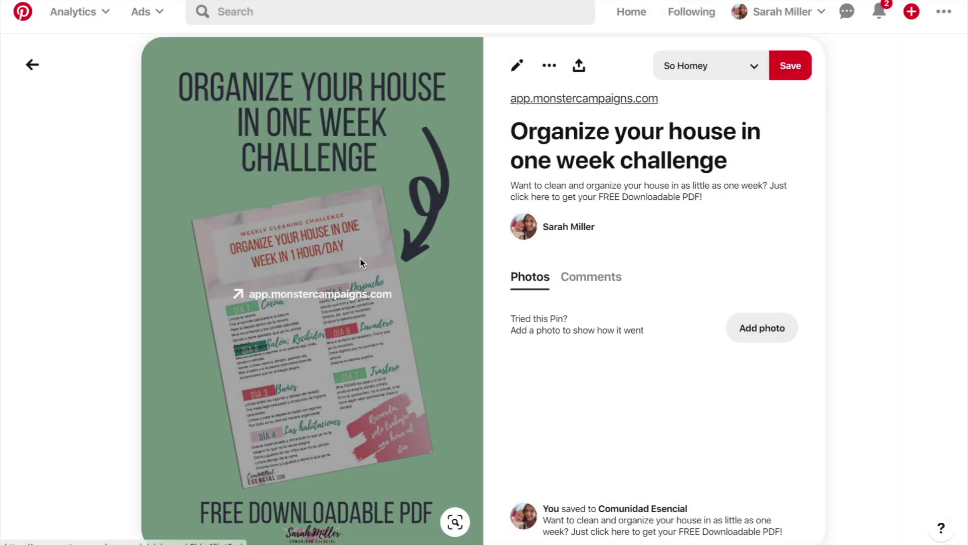
left_click(359, 257)
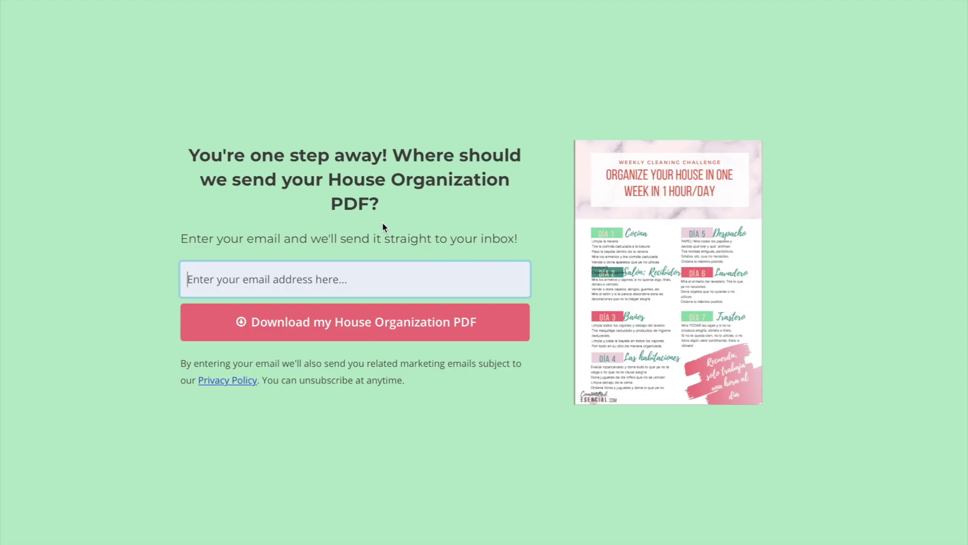